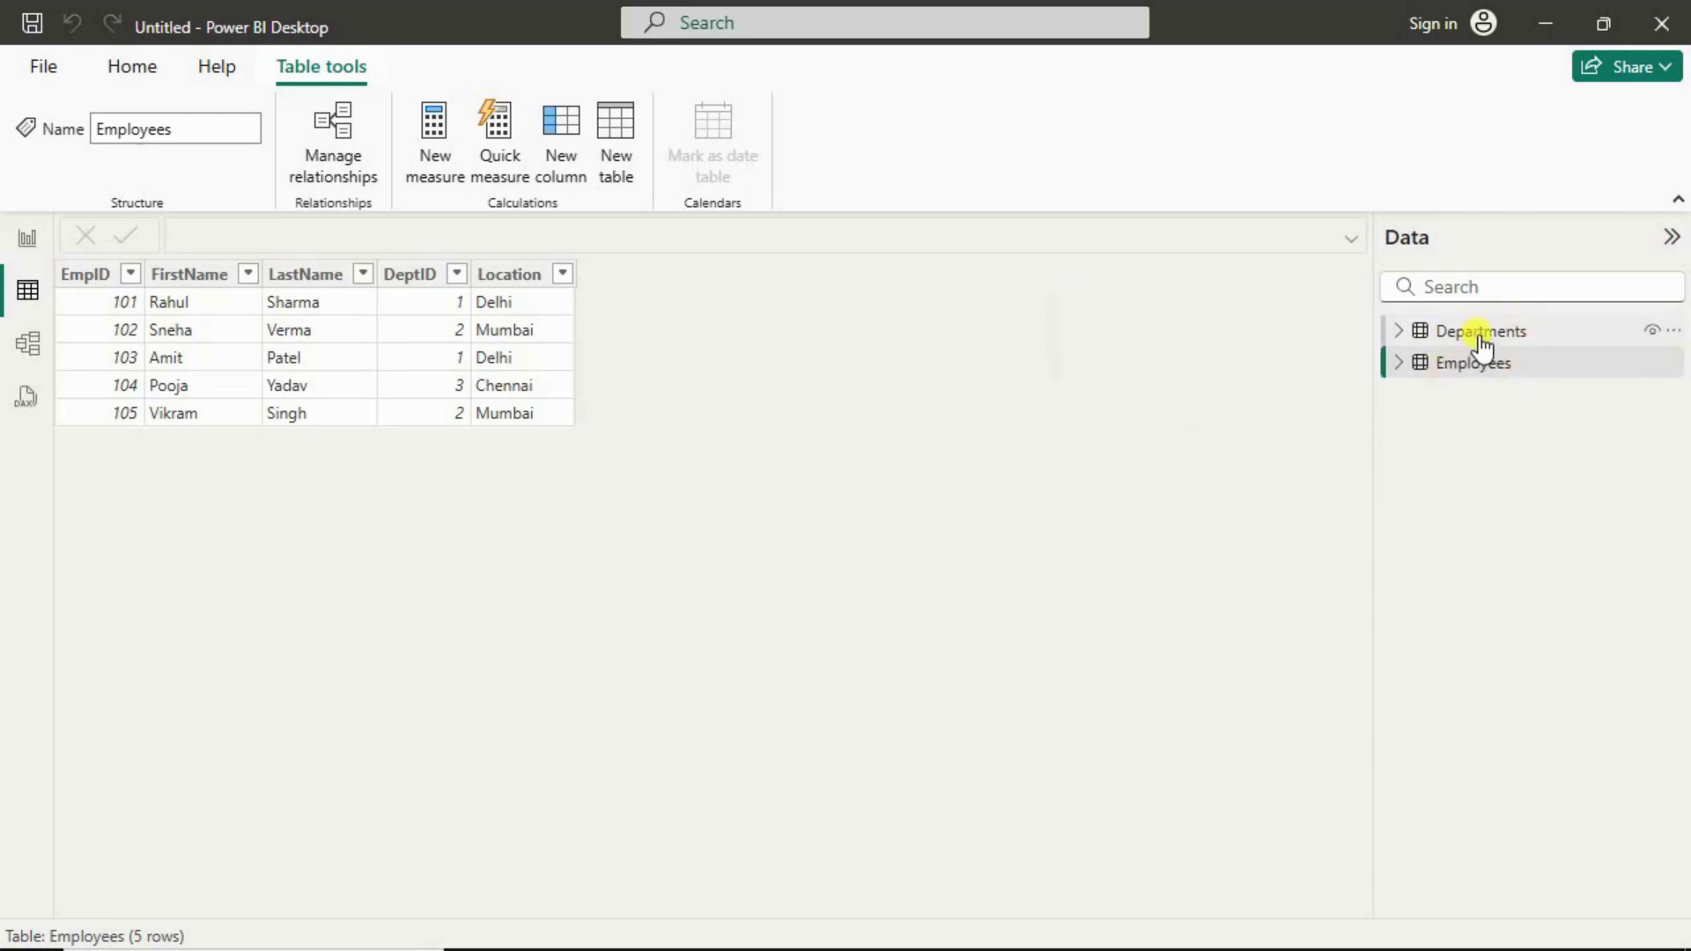
Compare the Departments and Employees tables, examining the DeptID and Location columns they share.
click(1480, 339)
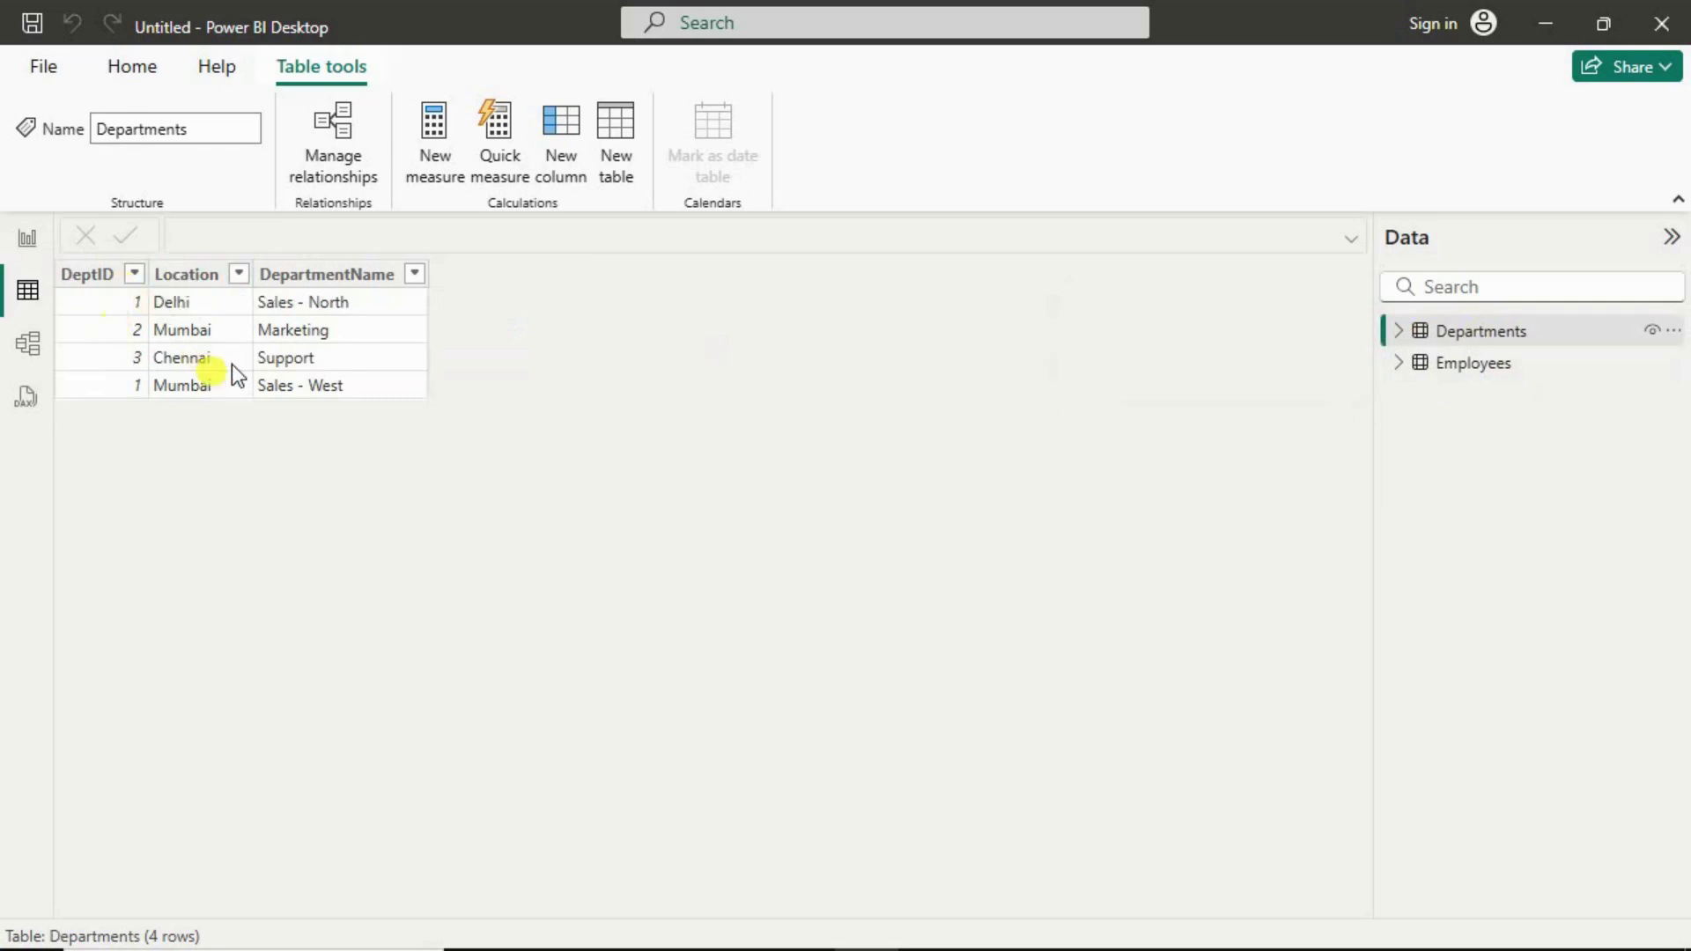
click(1504, 379)
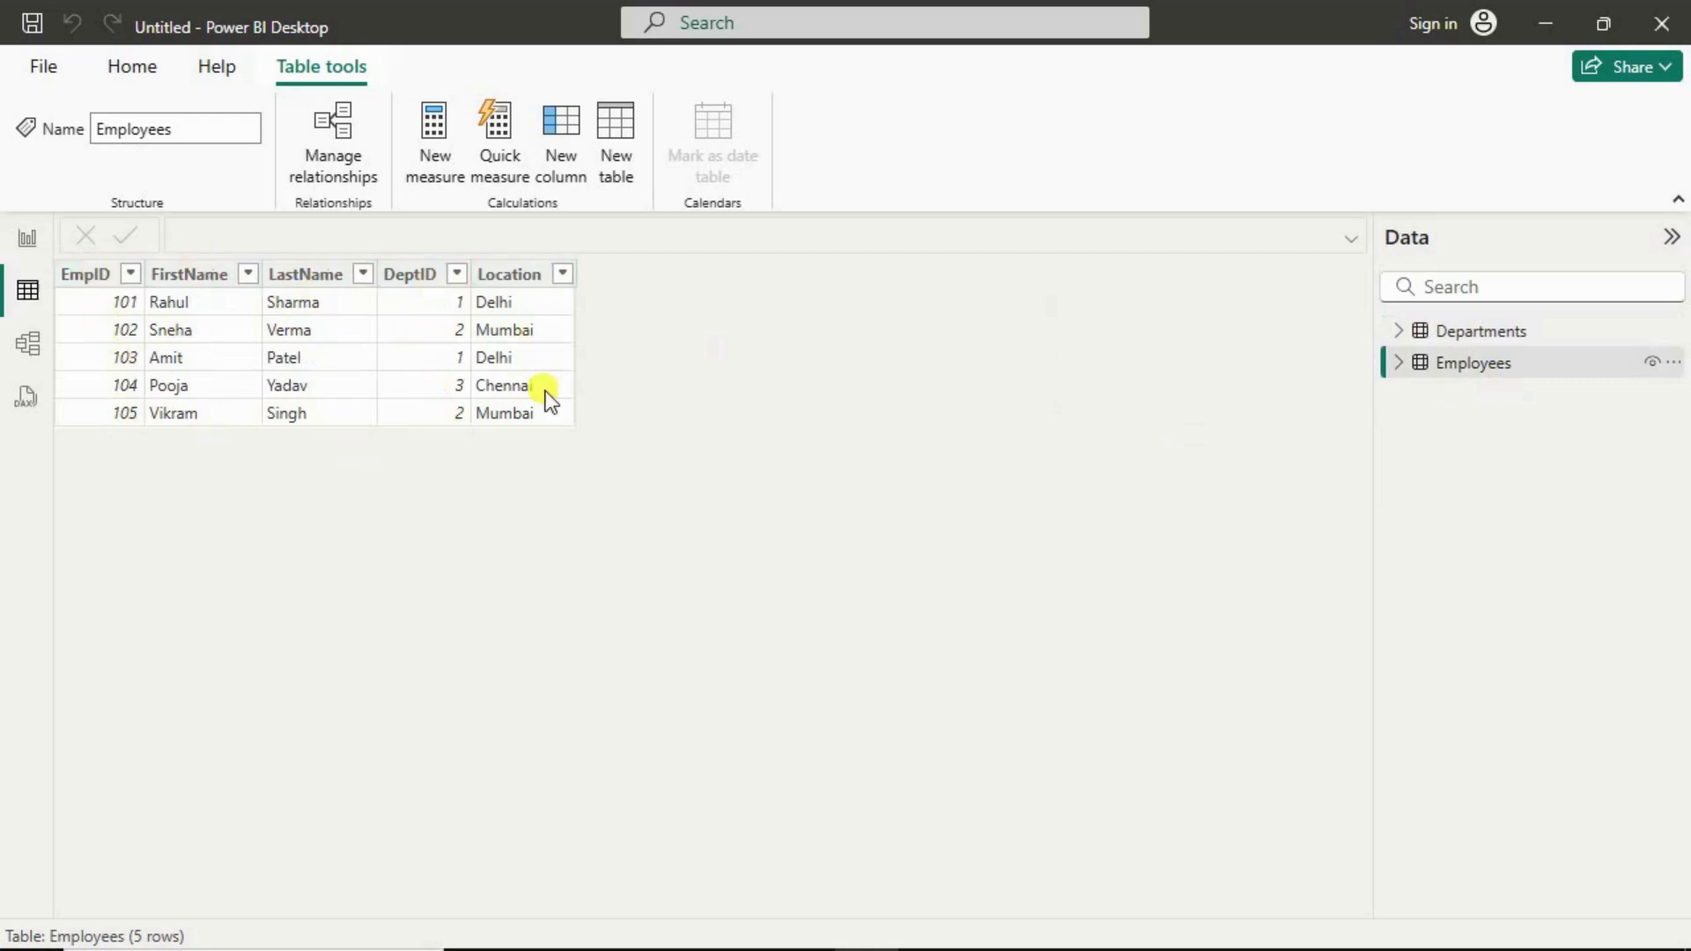
click(1483, 340)
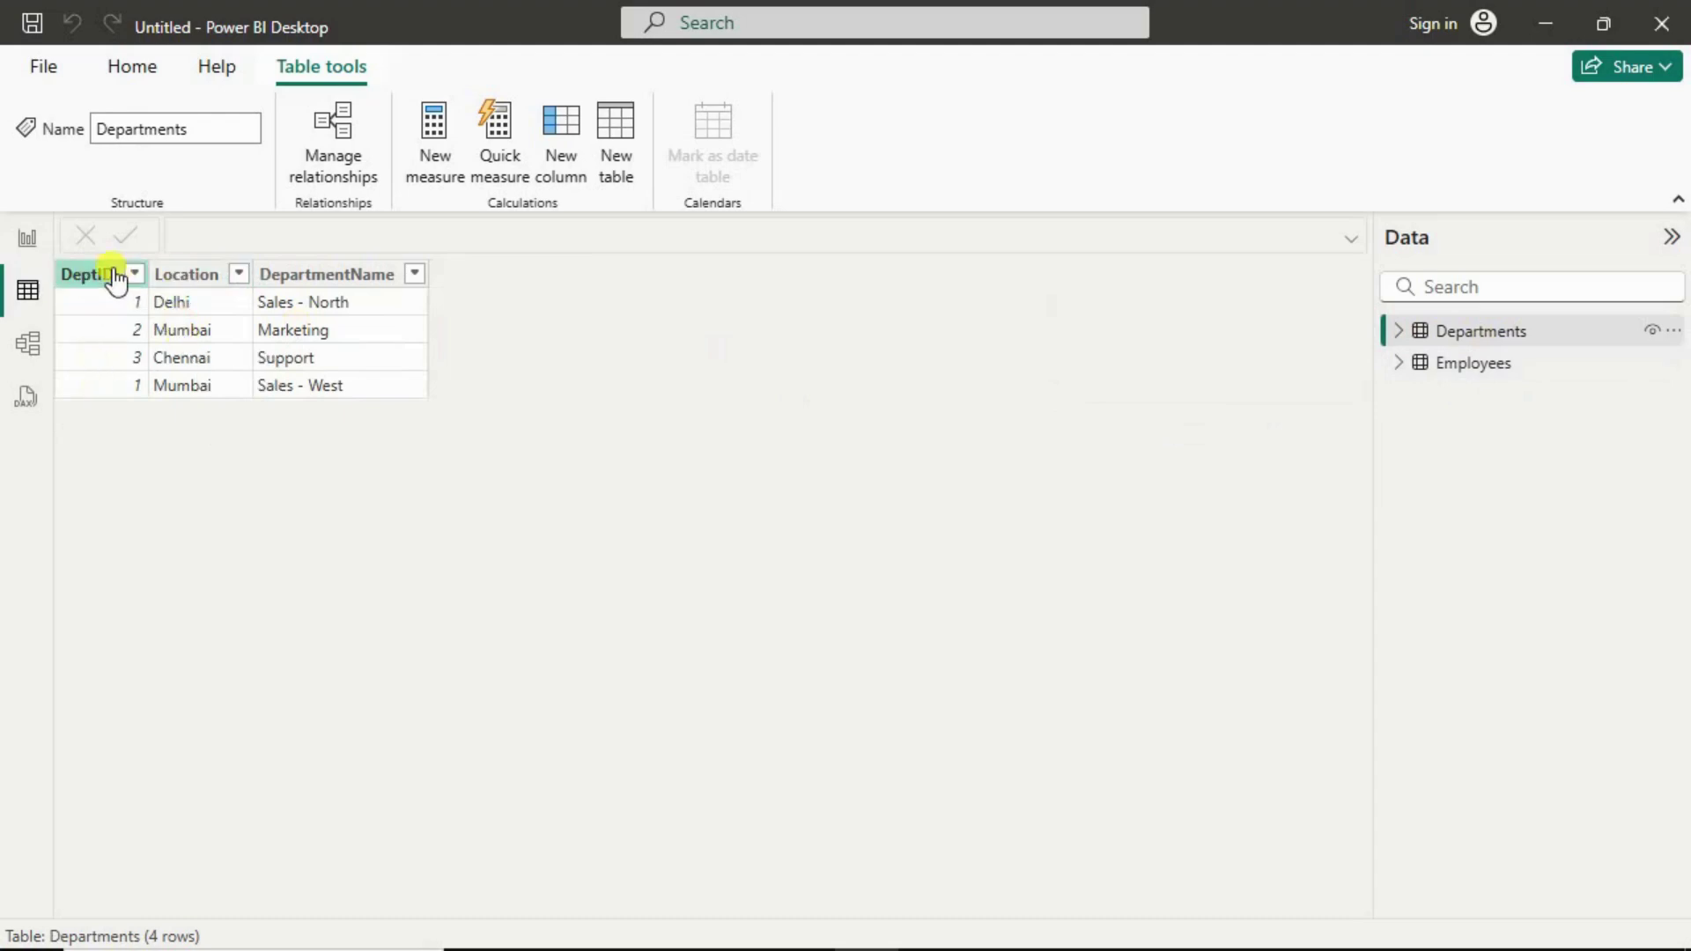
Add a calculated column to the Employees table named "Dept Name by Lookup Value Dax (Multi Criteria)".
click(1496, 377)
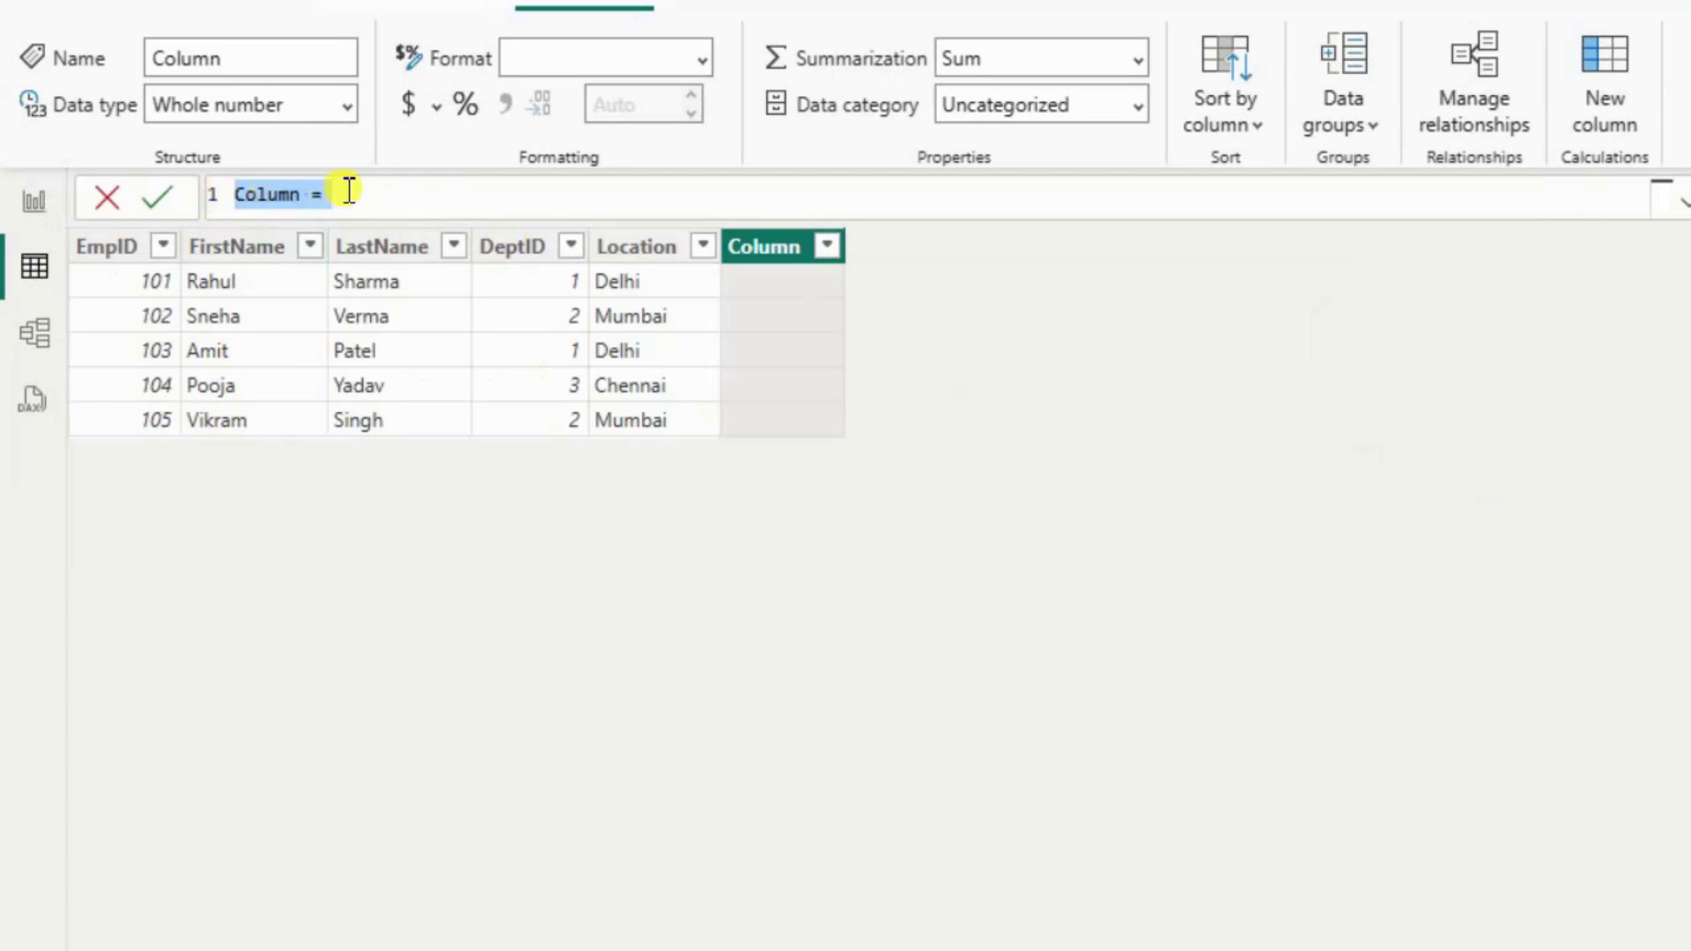
text(De[t M)
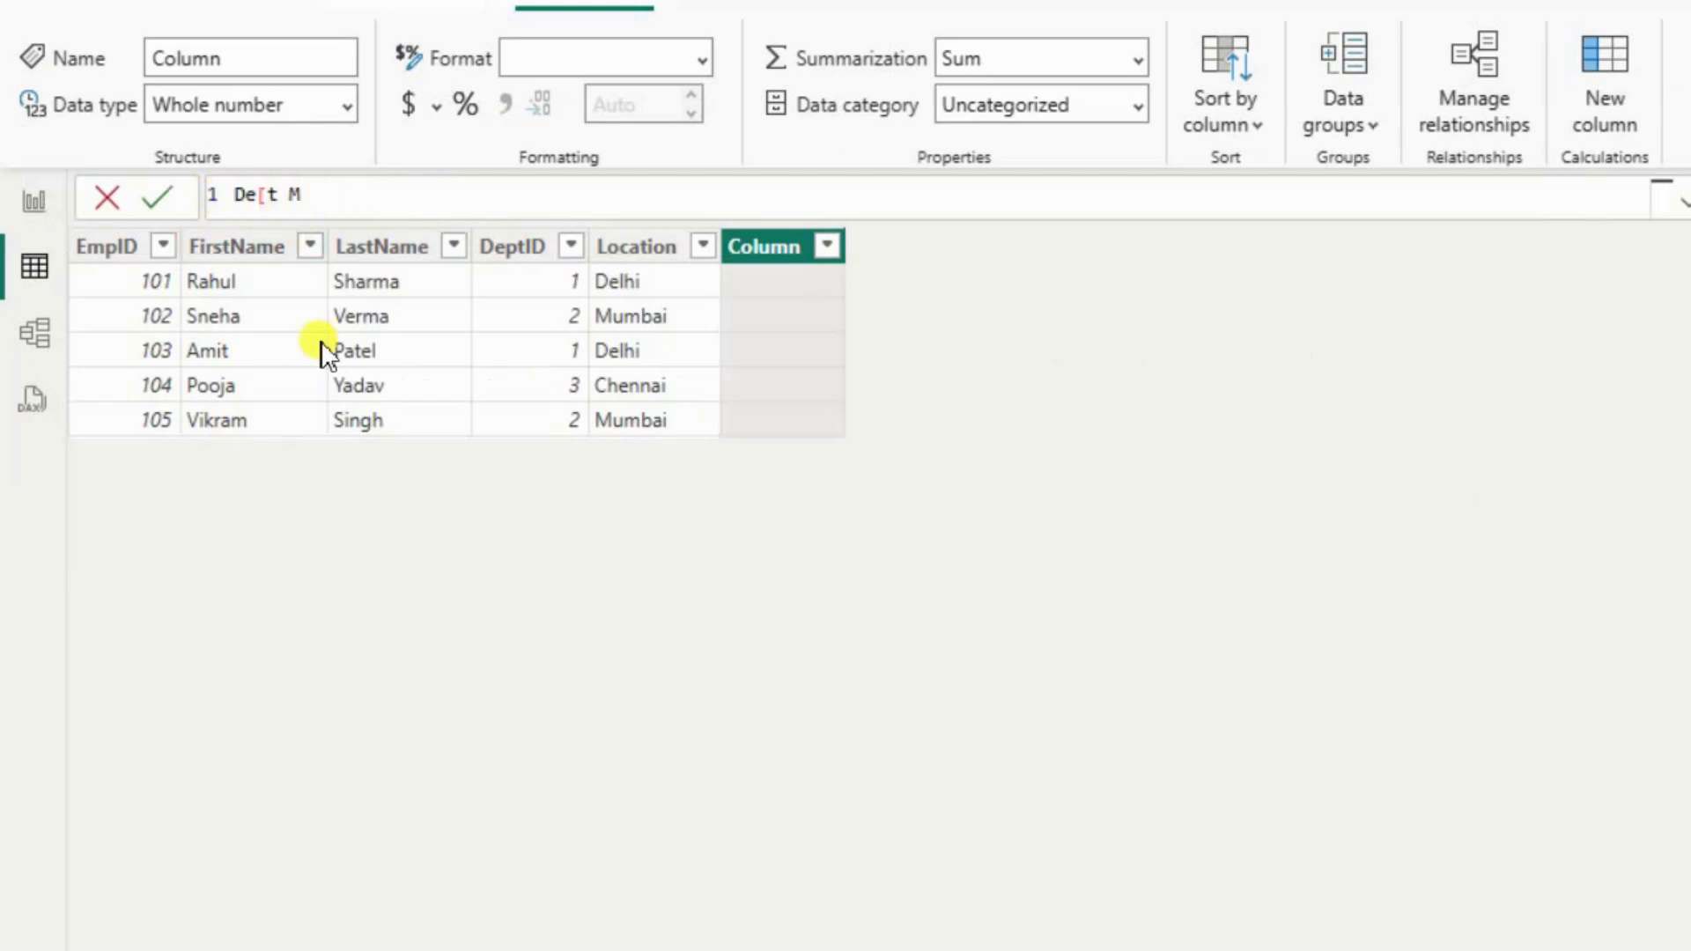
key(BackSpace)
key(BackSpace)
key(BackSpace)
key(BackSpace)
text(pt Name by Lookup V)
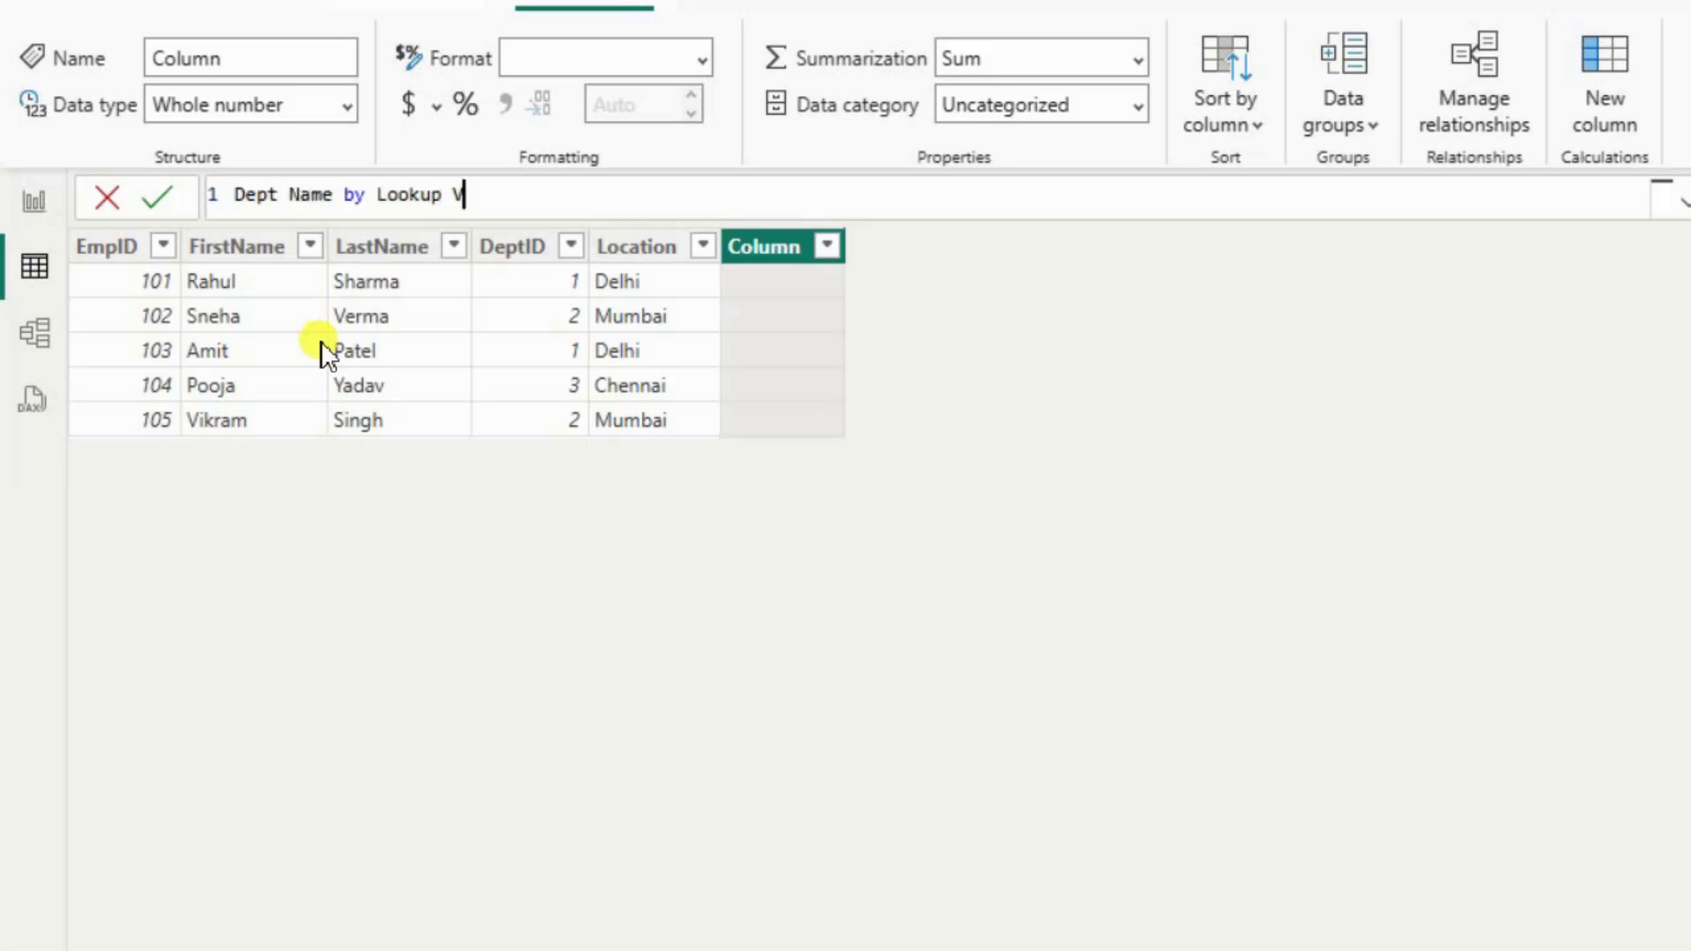
text(alue Dax (Multi )
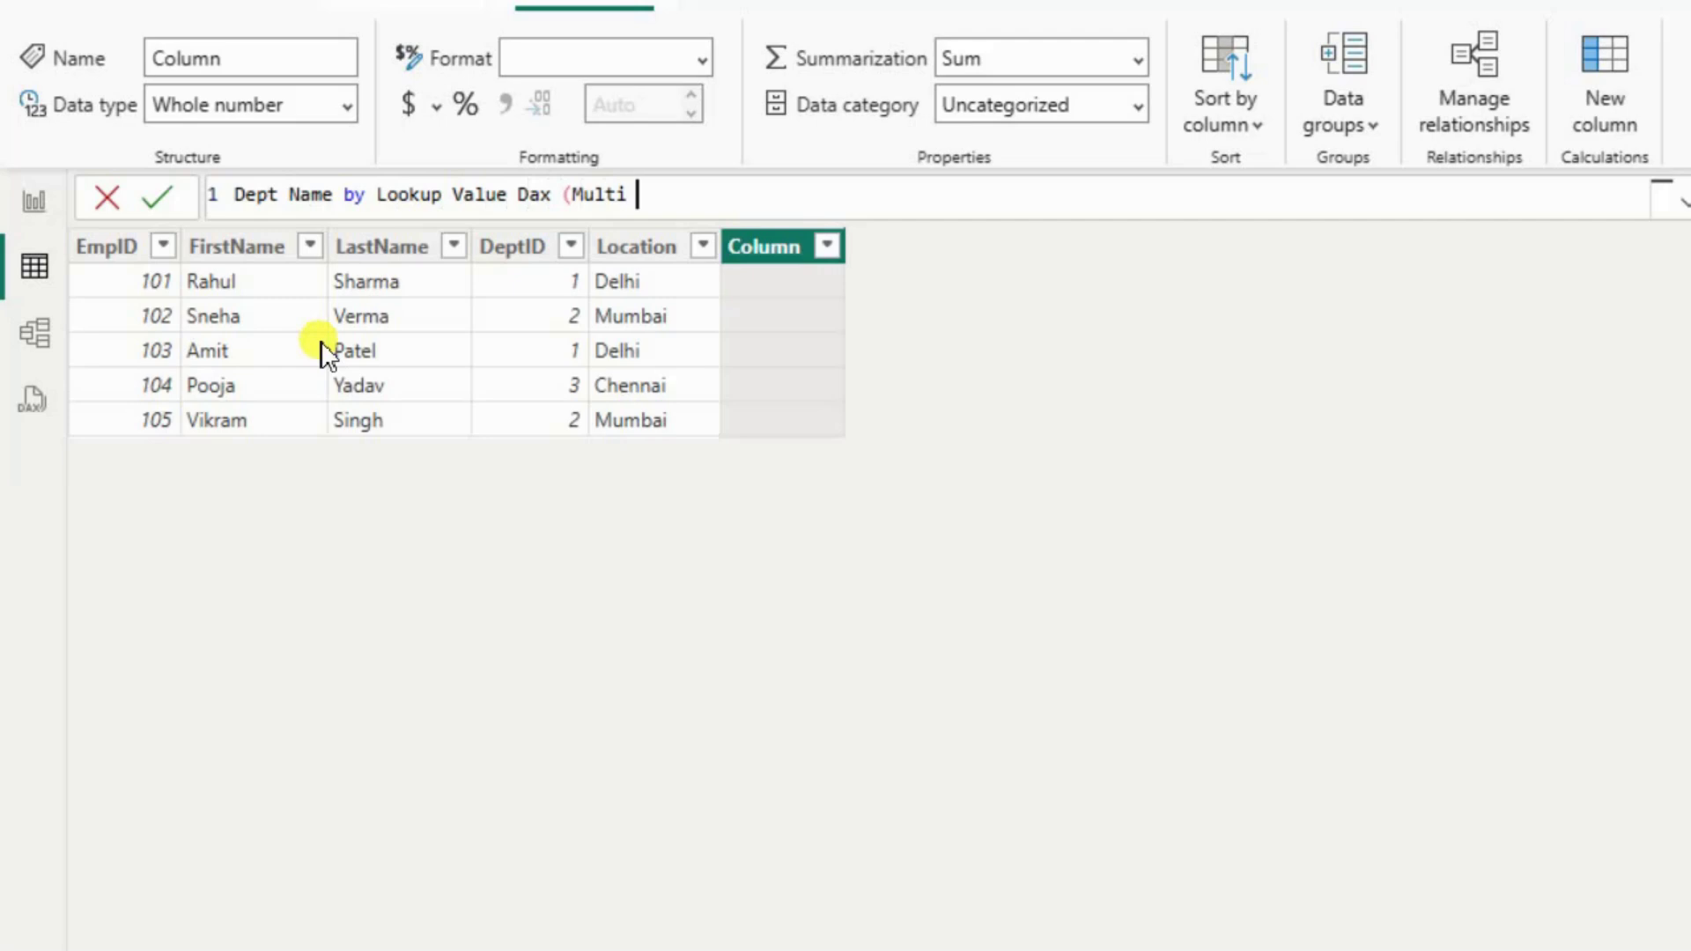
text(Criteria))
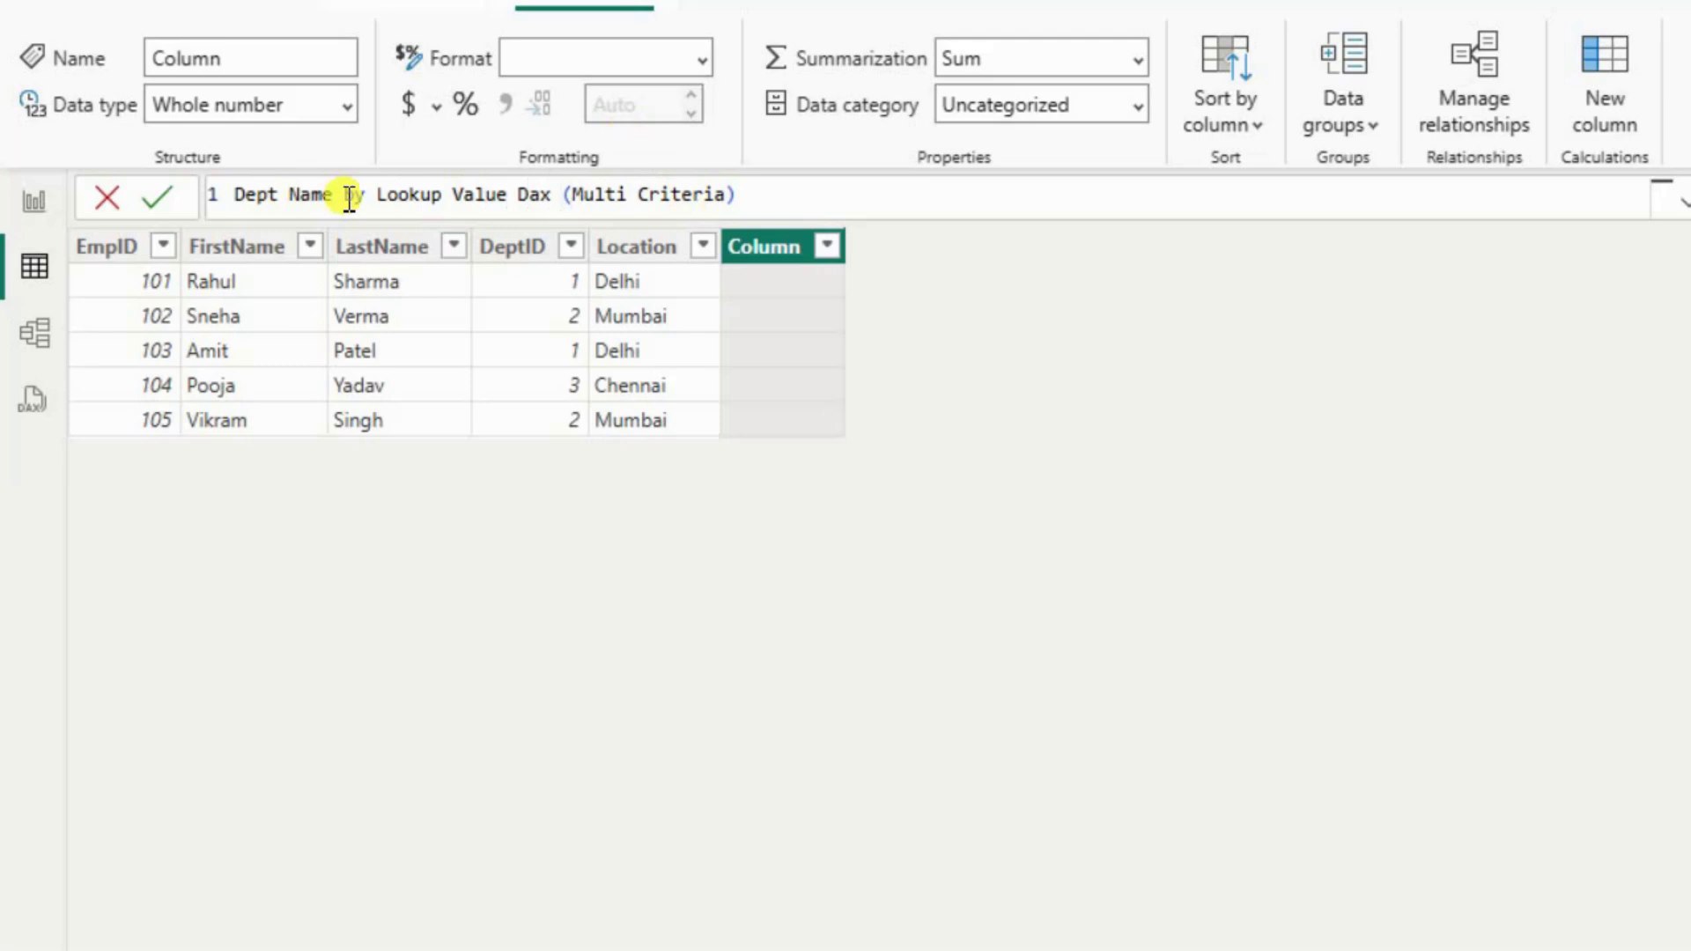
Start the column's formula with LOOKUPVALUE, using Departments[DepartmentName] as the result column.
text(= look)
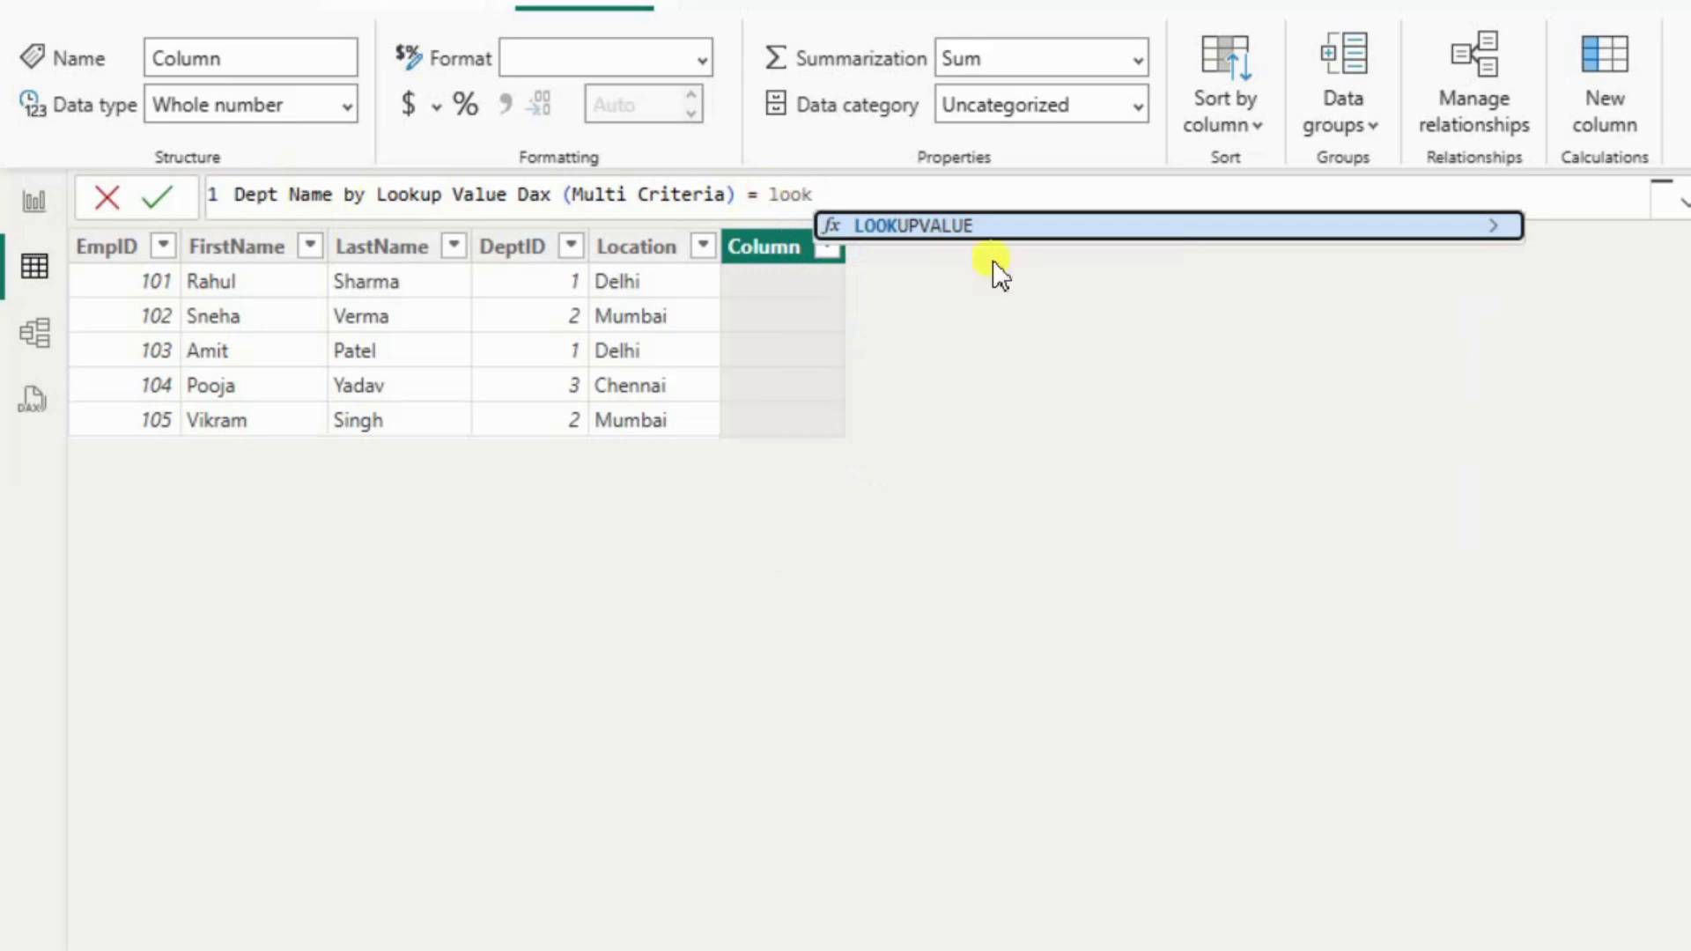
key(Tab)
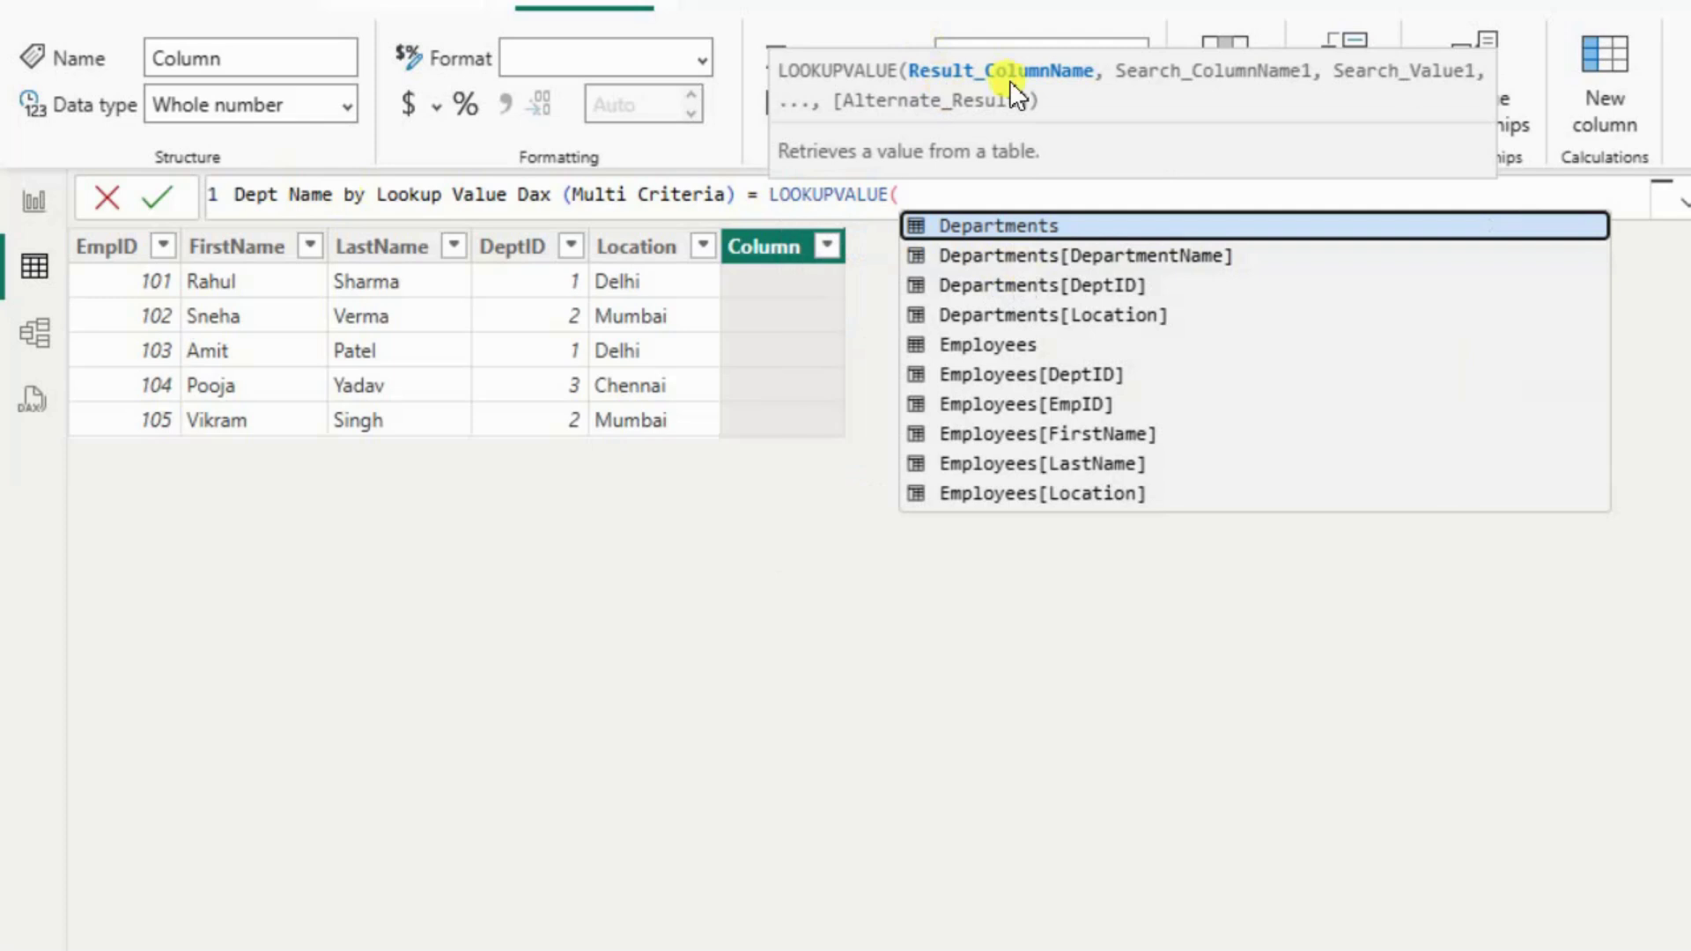
key(Down)
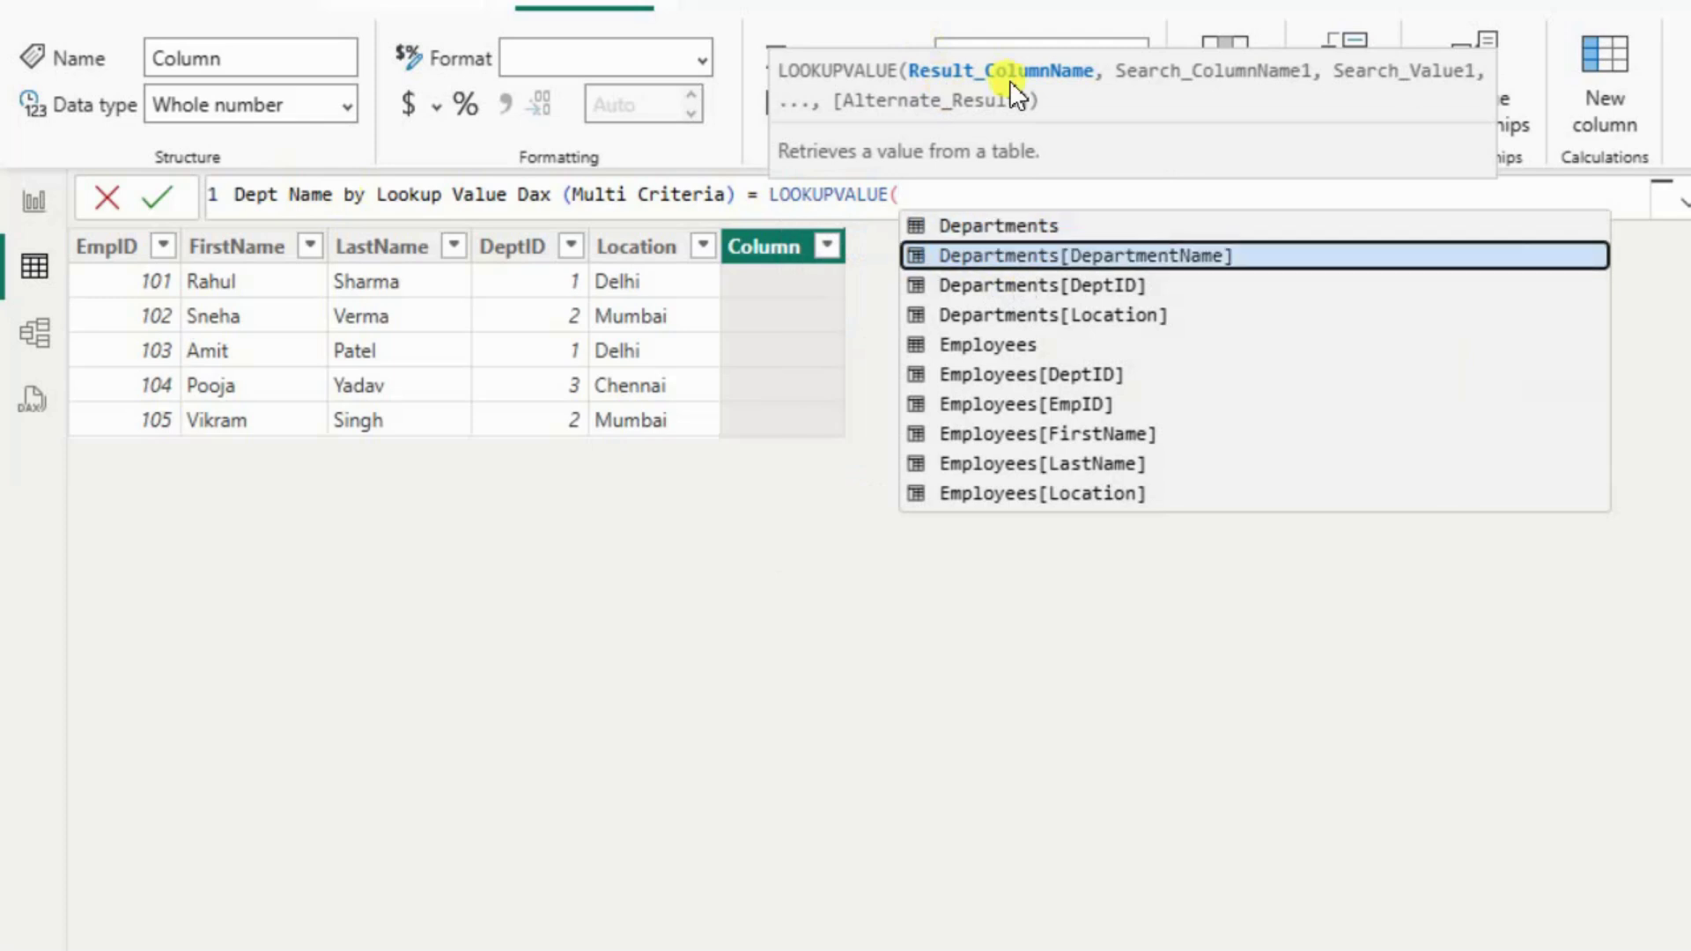
key(Tab)
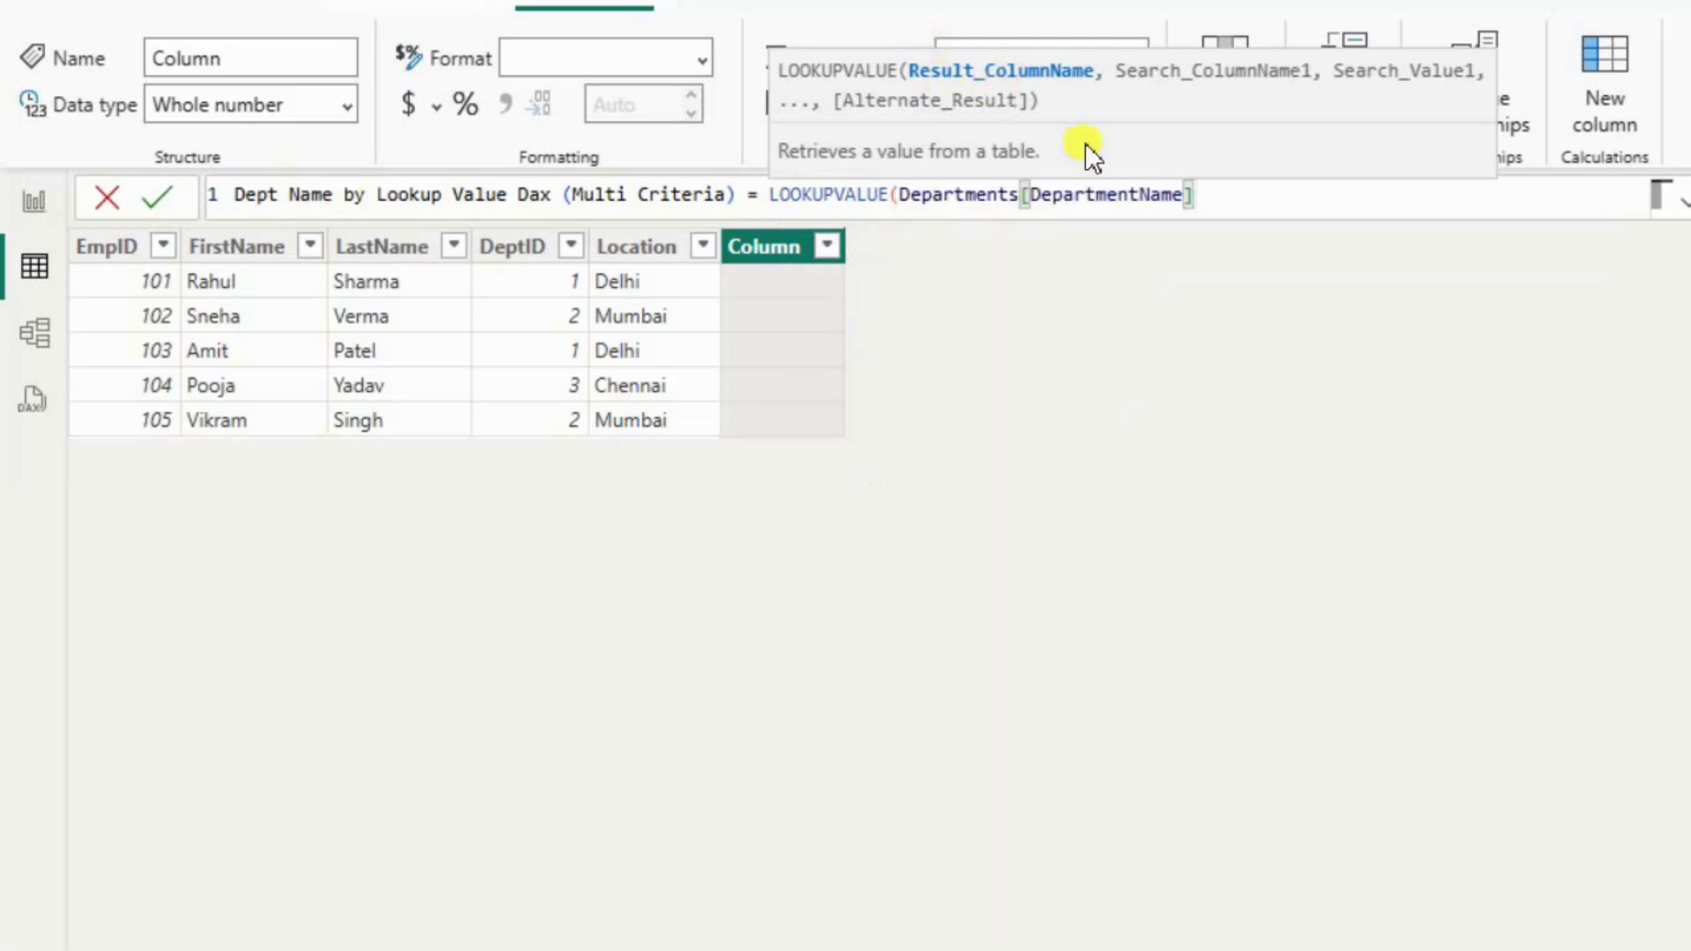
Add the first lookup criterion, with Departments[DeptID] as the search column and Employees[DeptID] as the search value.
text(,)
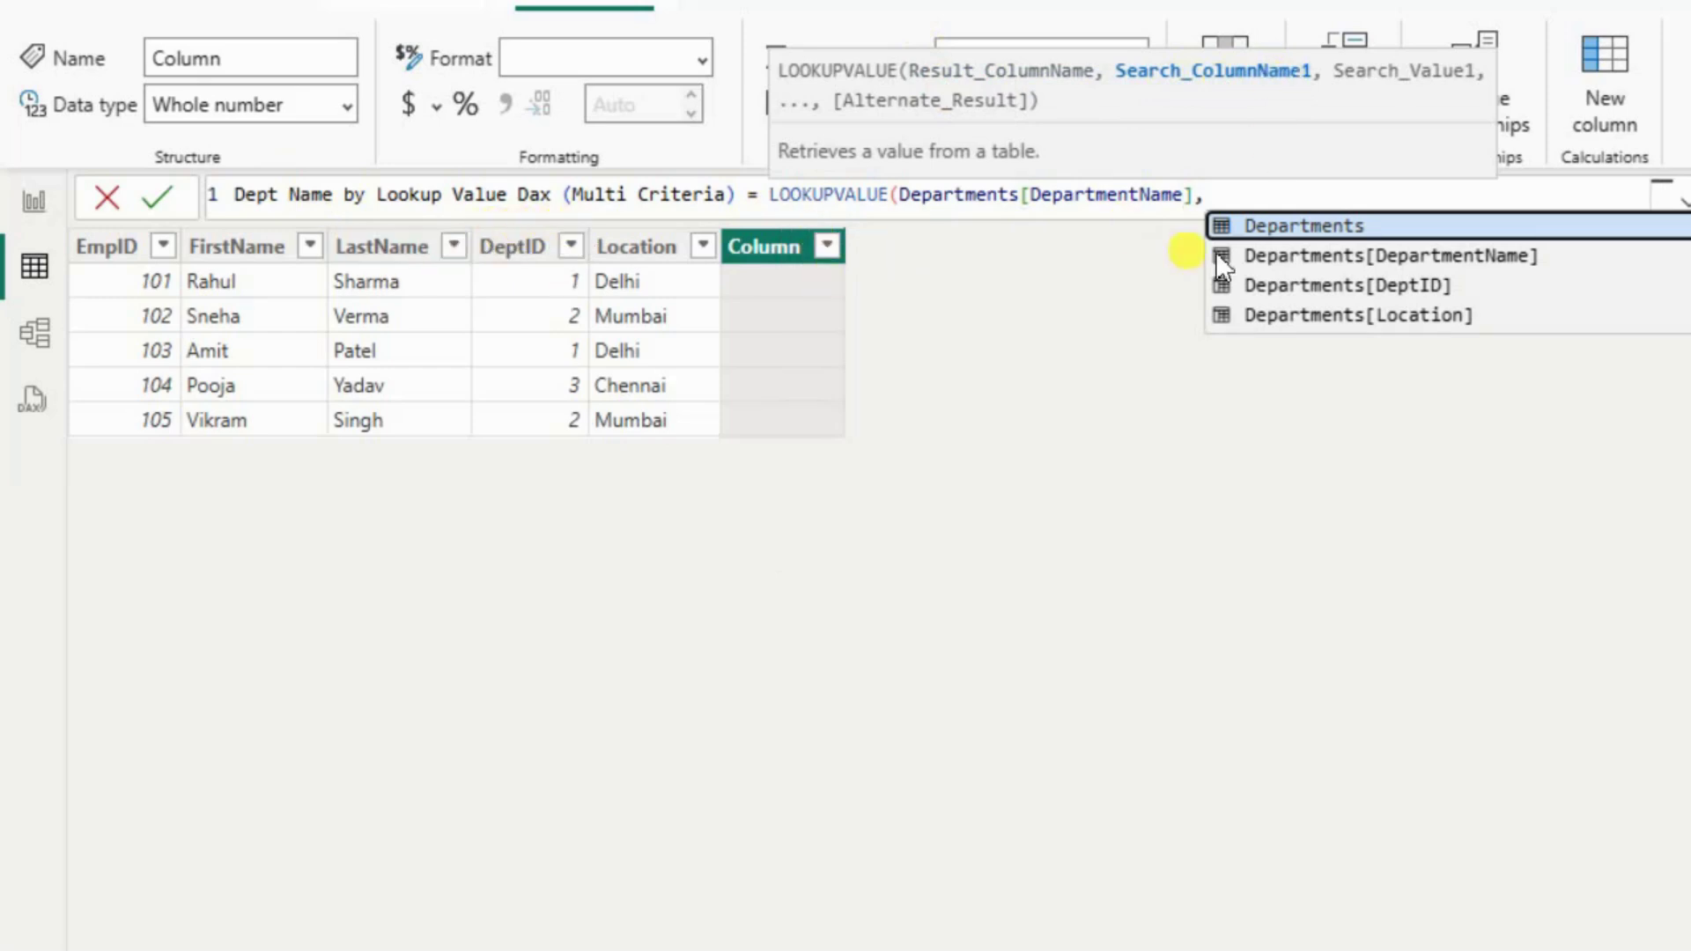
click(1402, 290)
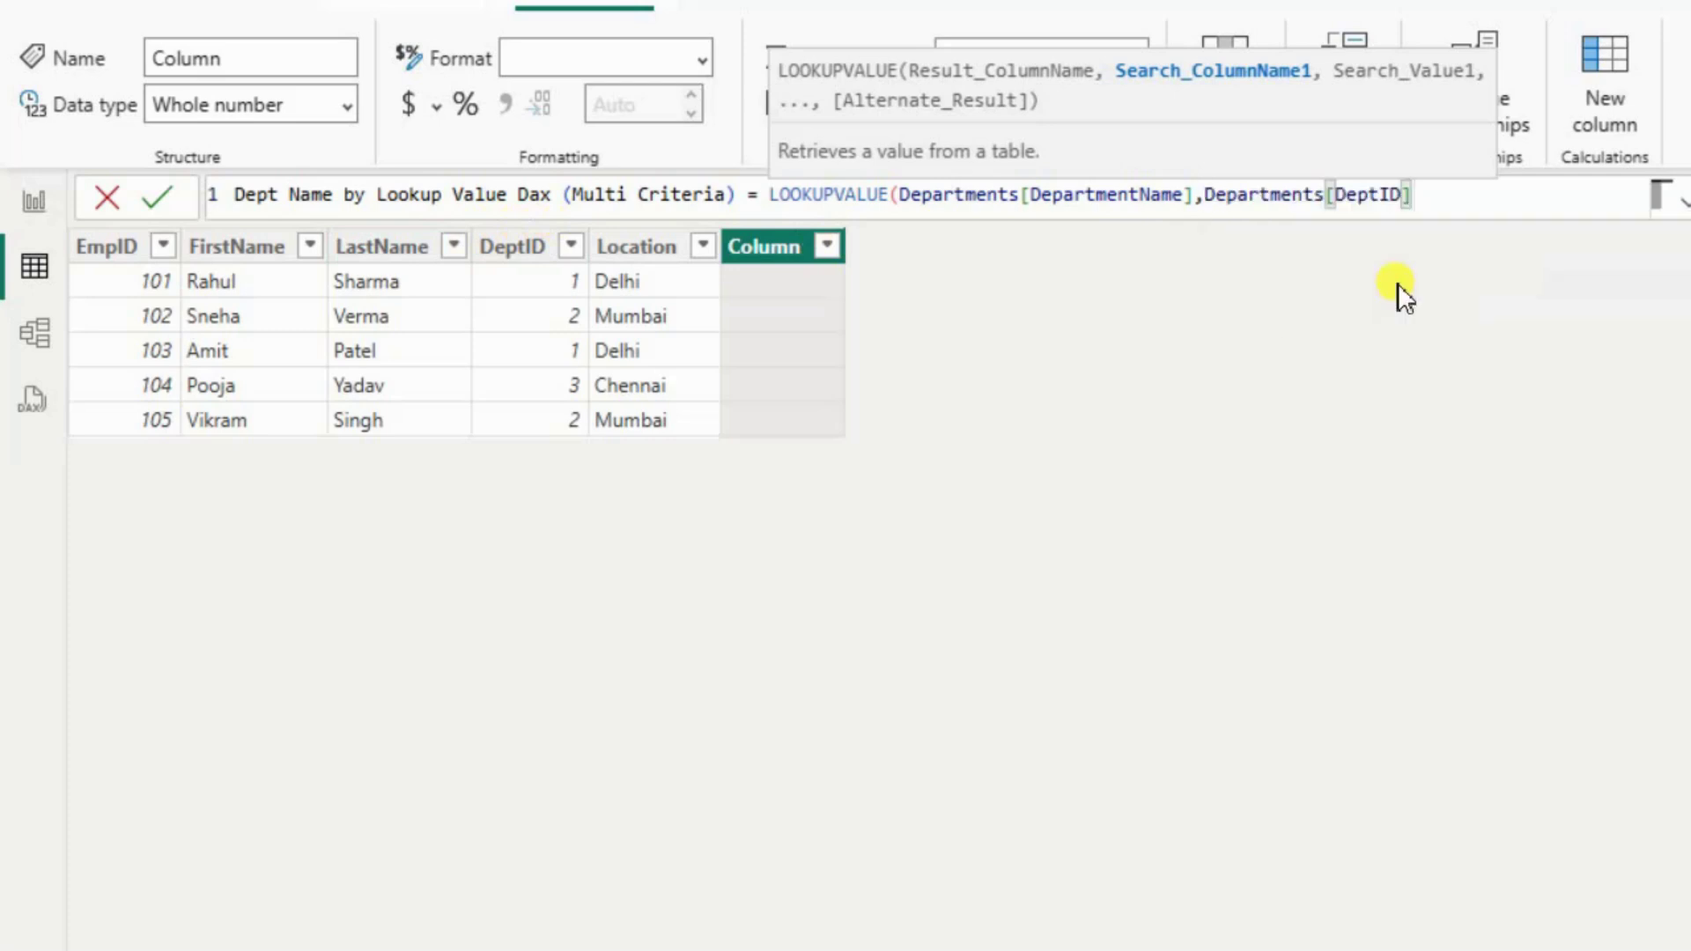
text(,)
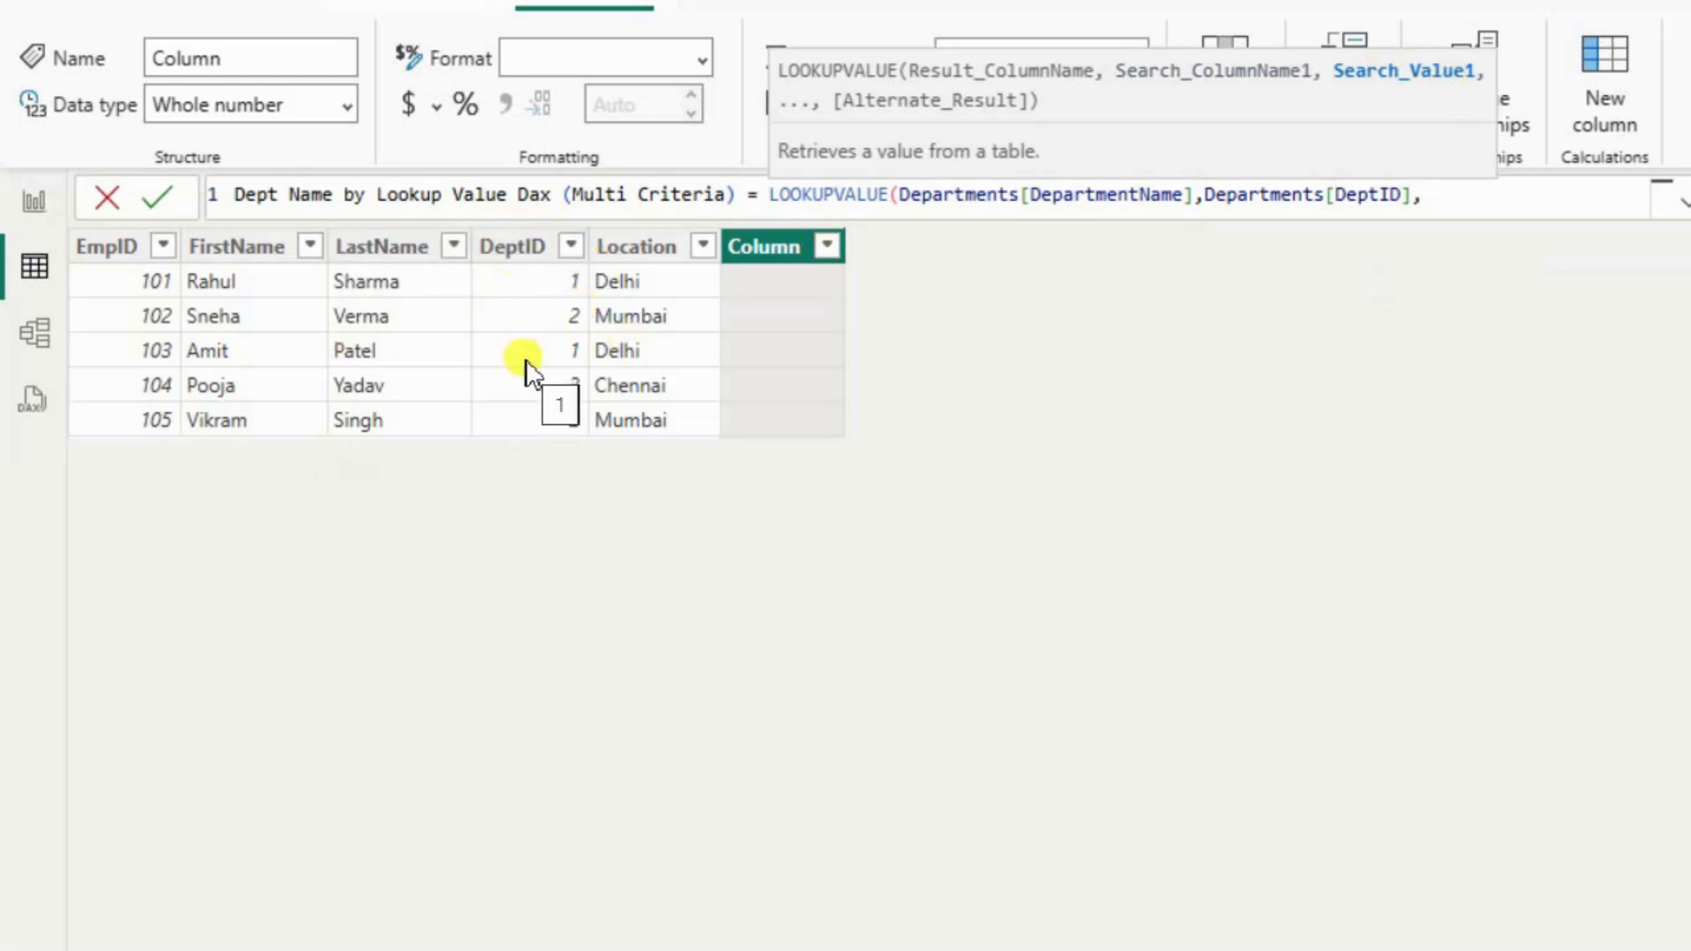
text(emp)
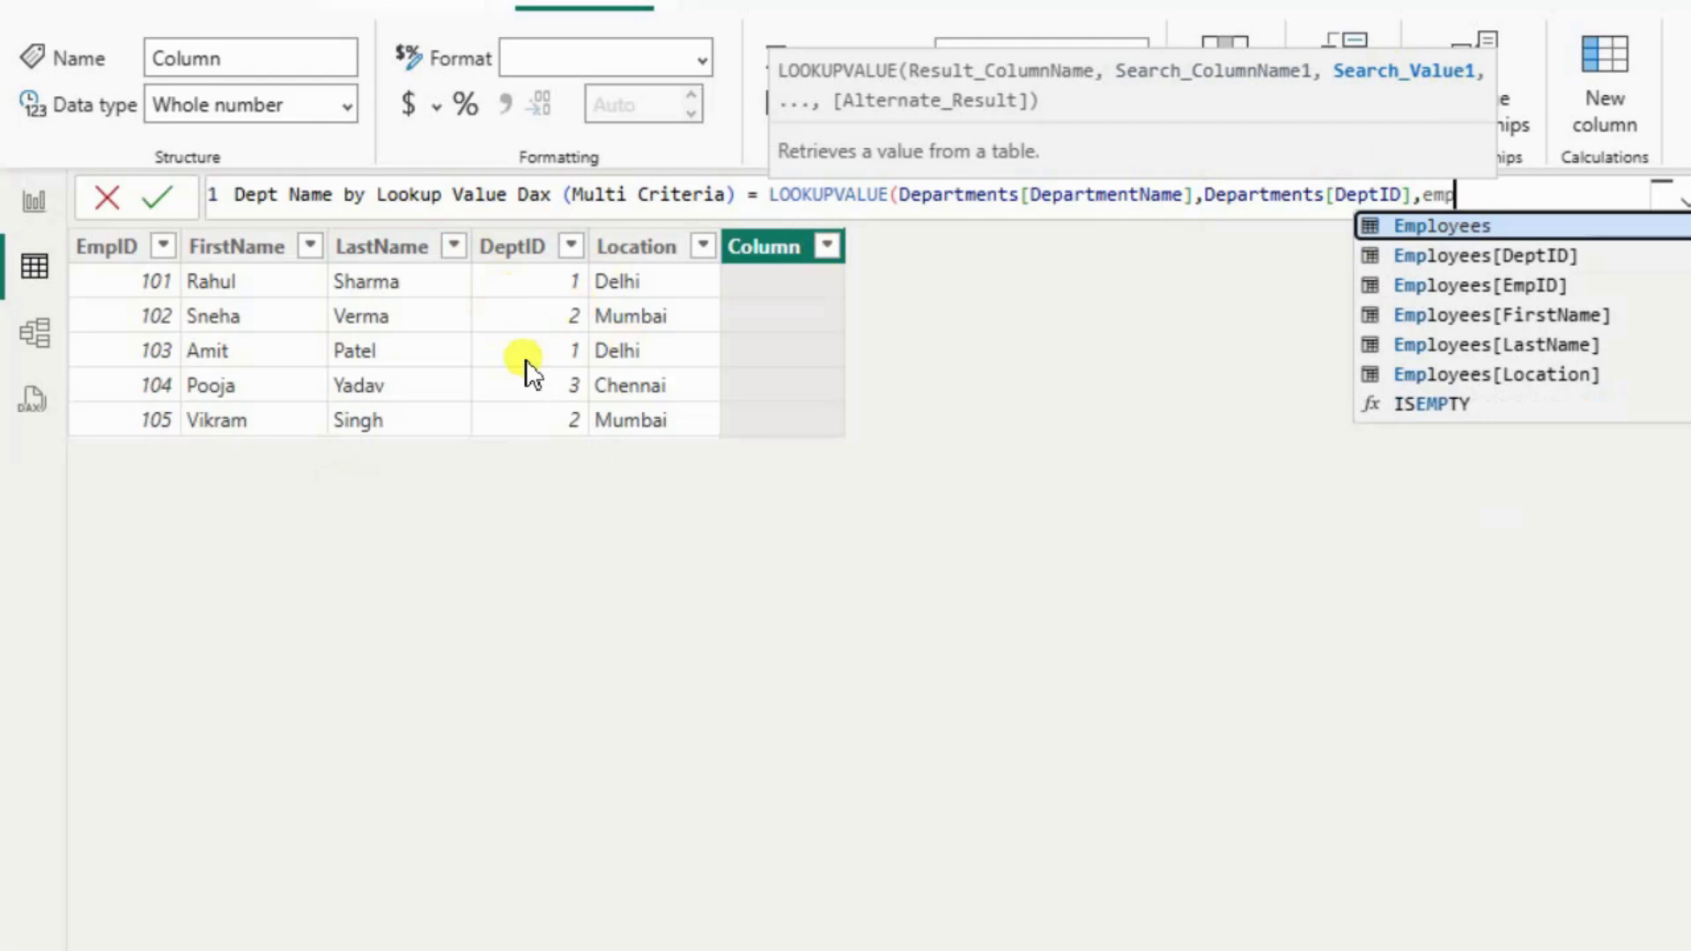
key(Down)
key(Tab)
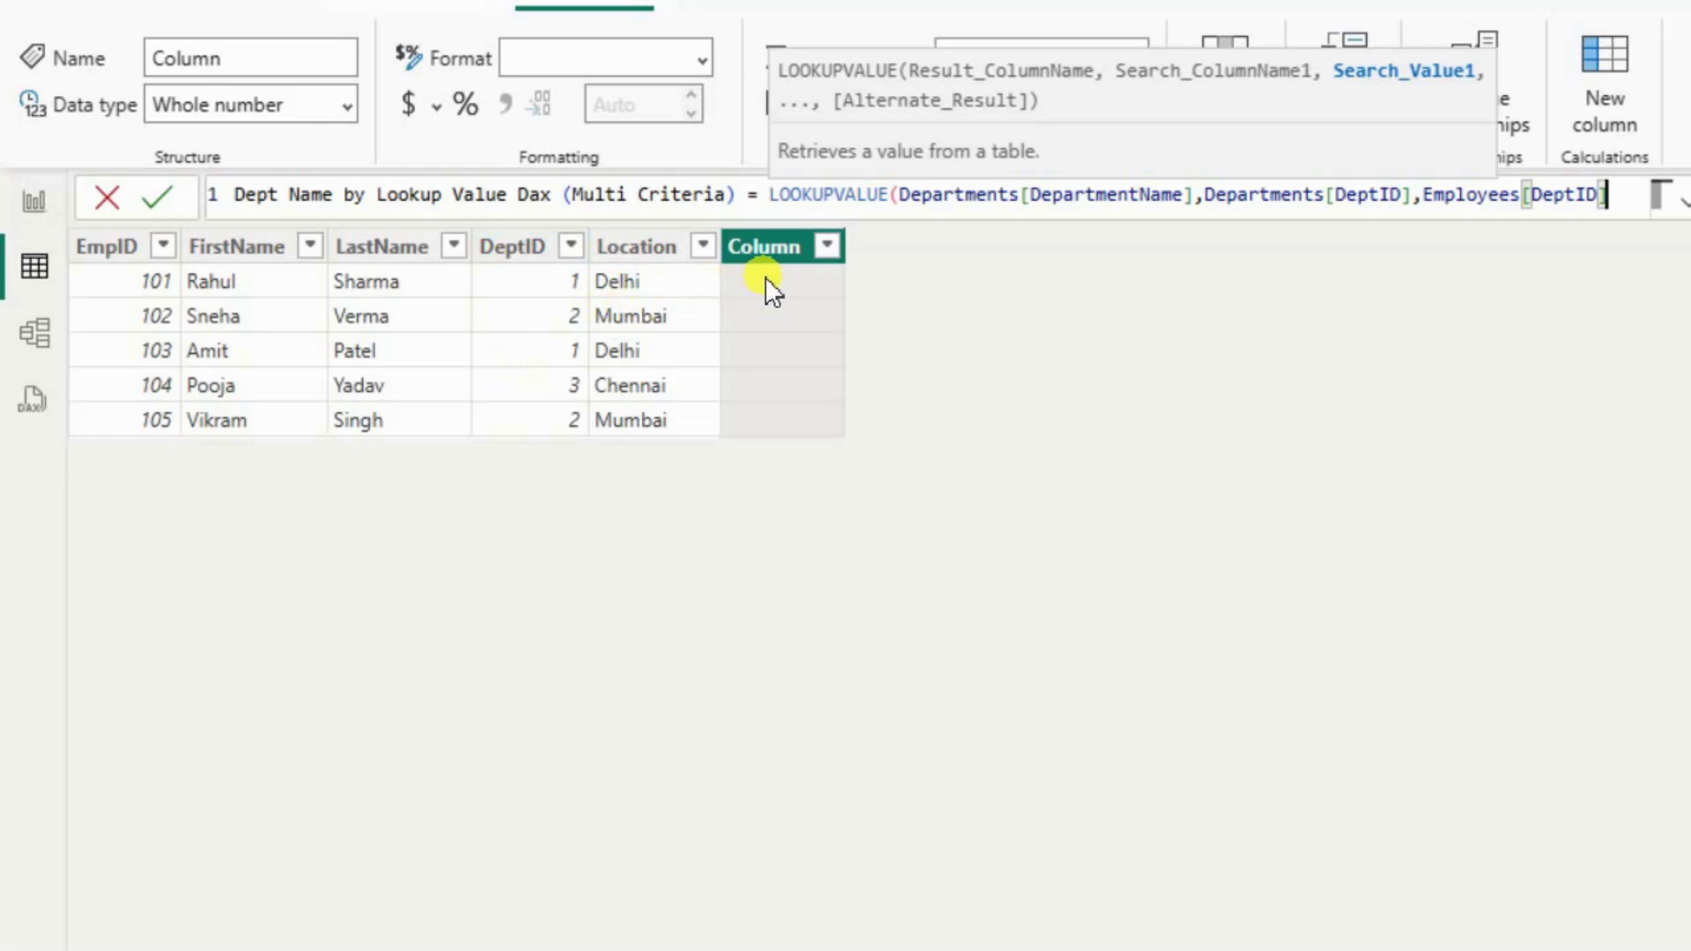
Add Departments[Location] and Employees[Location] as the second search column and value, then close and commit the LOOKUPVALUE formula.
text(,)
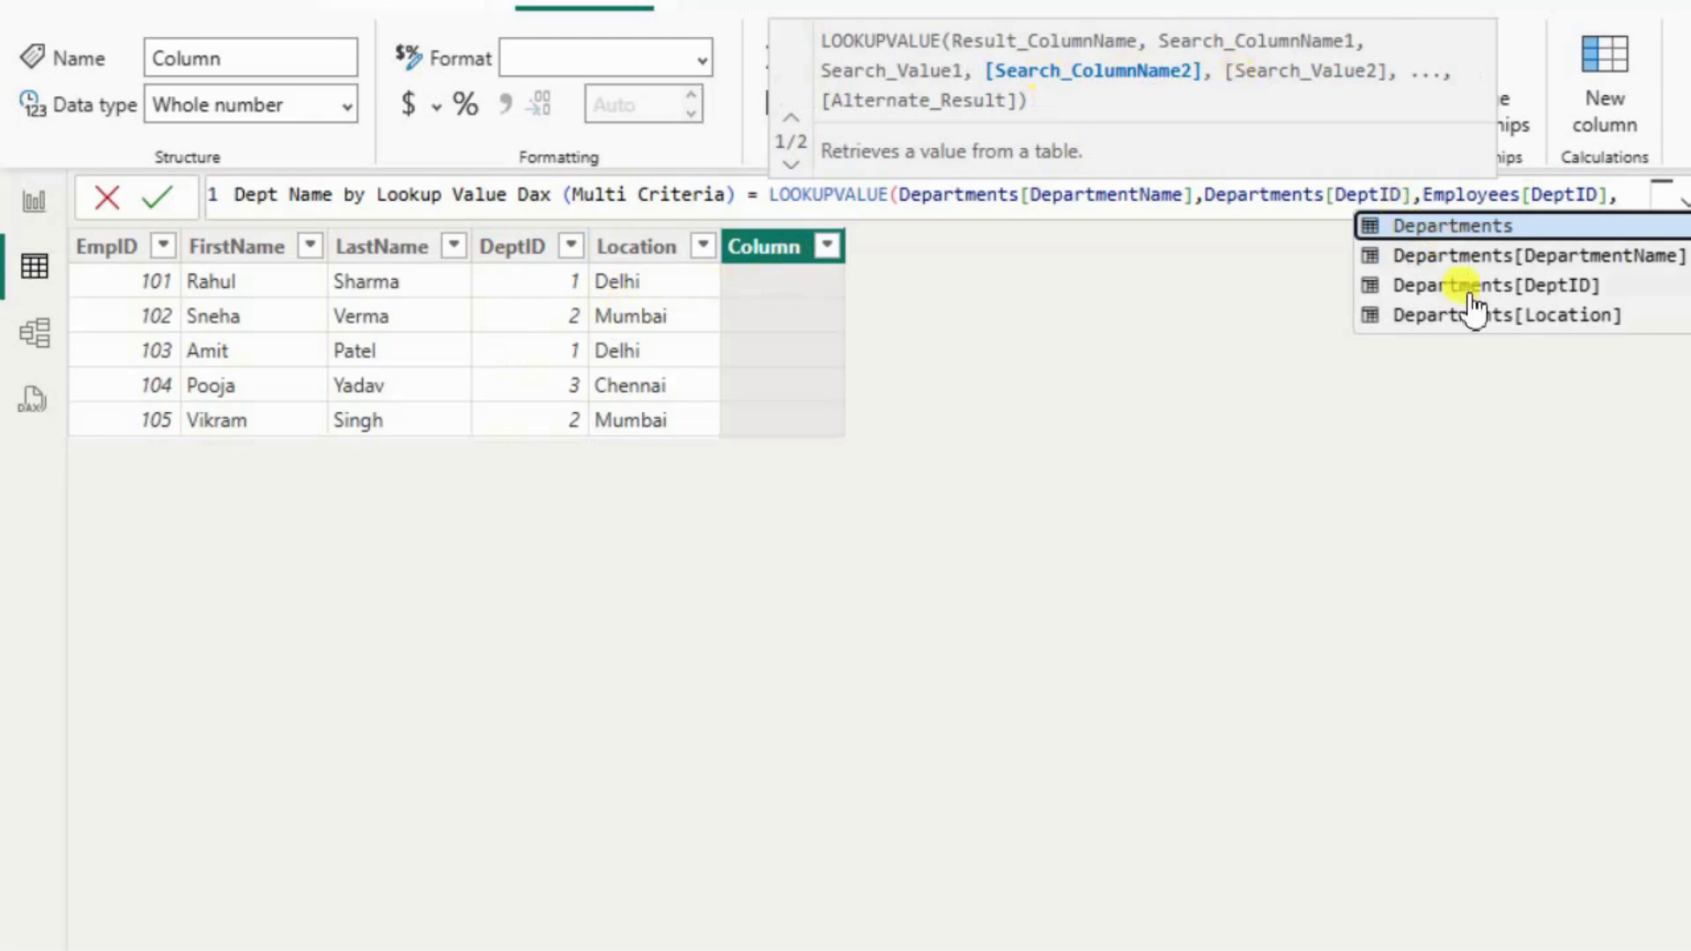
click(1540, 317)
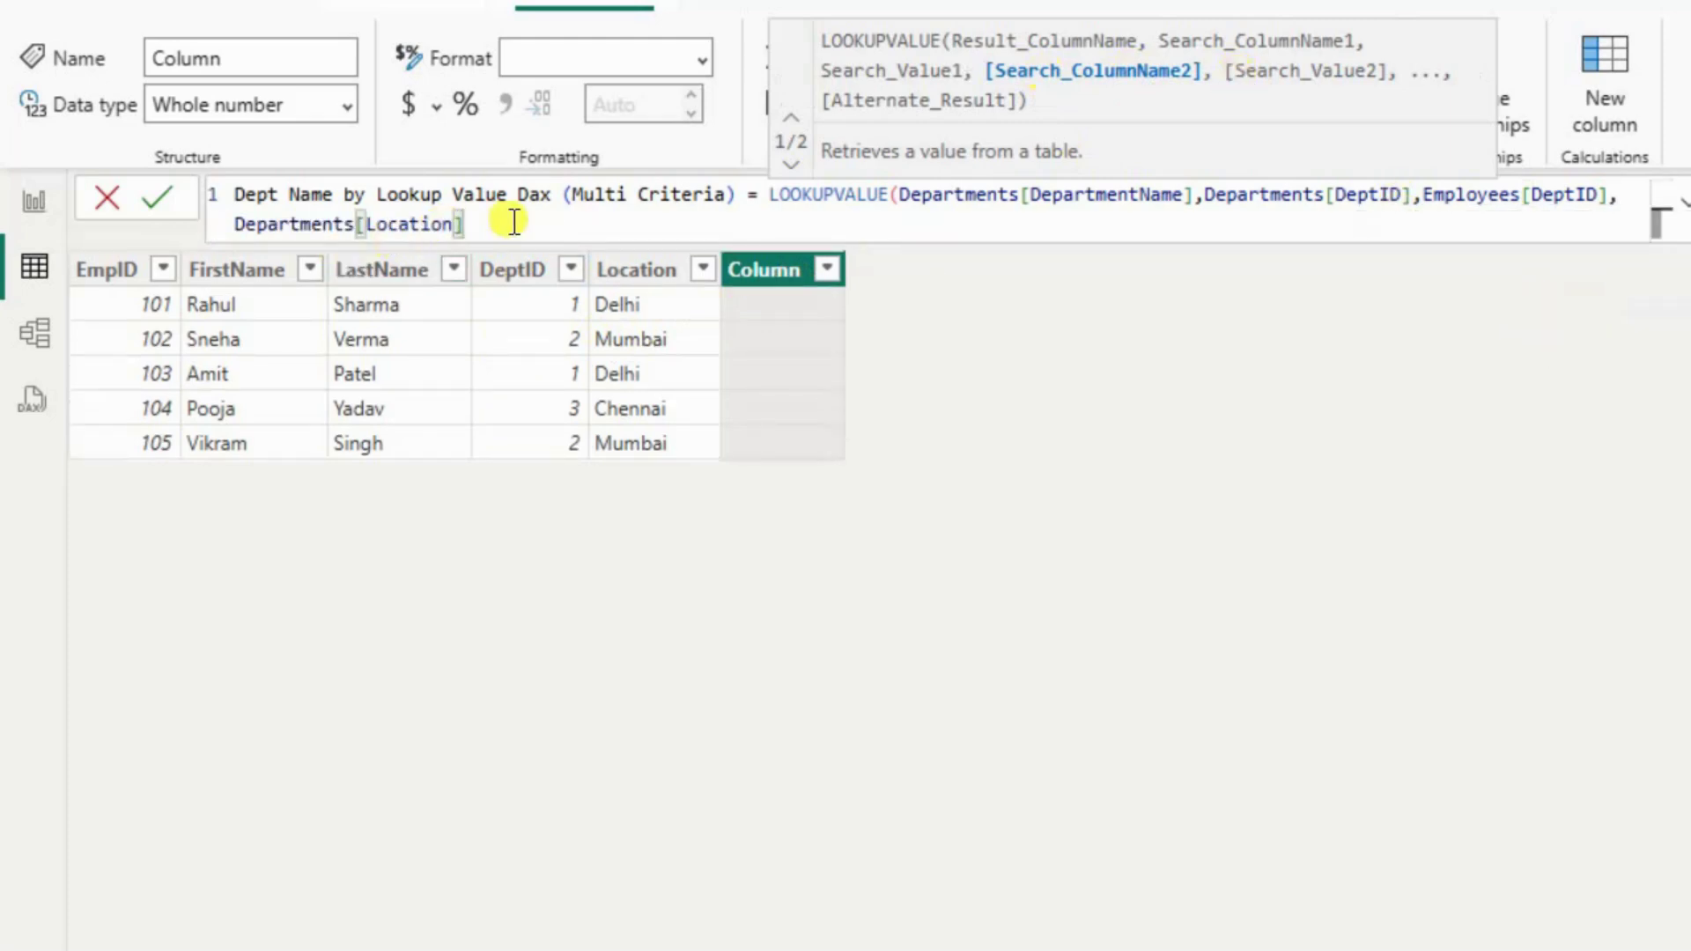
text(,)
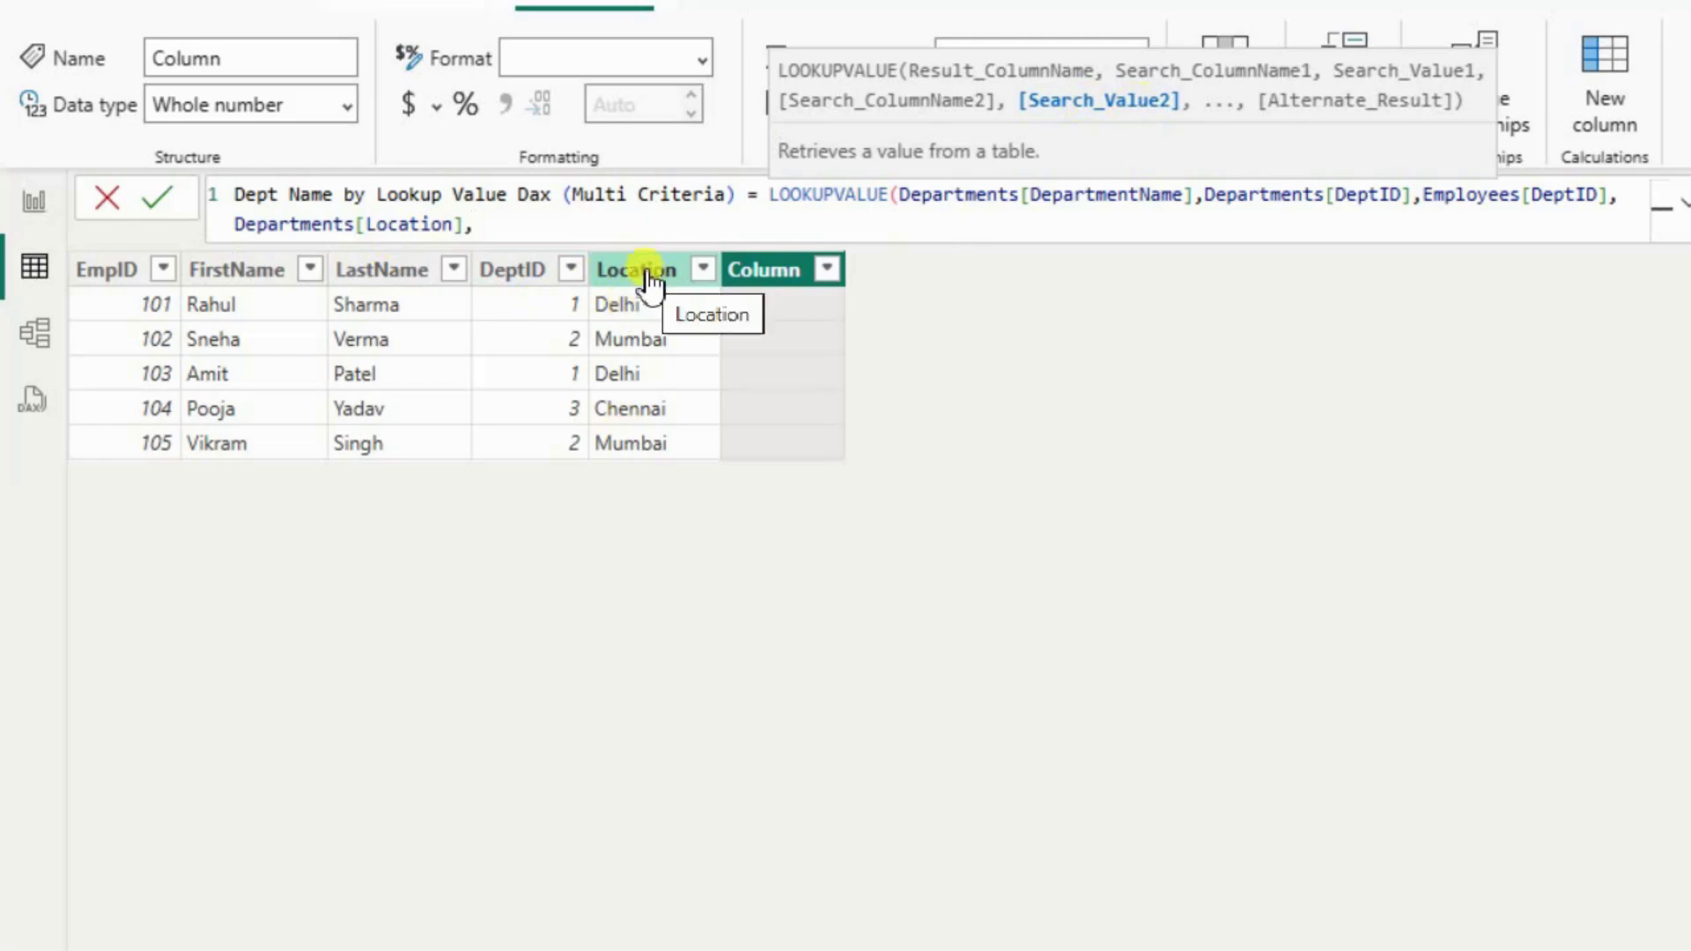
text(mp)
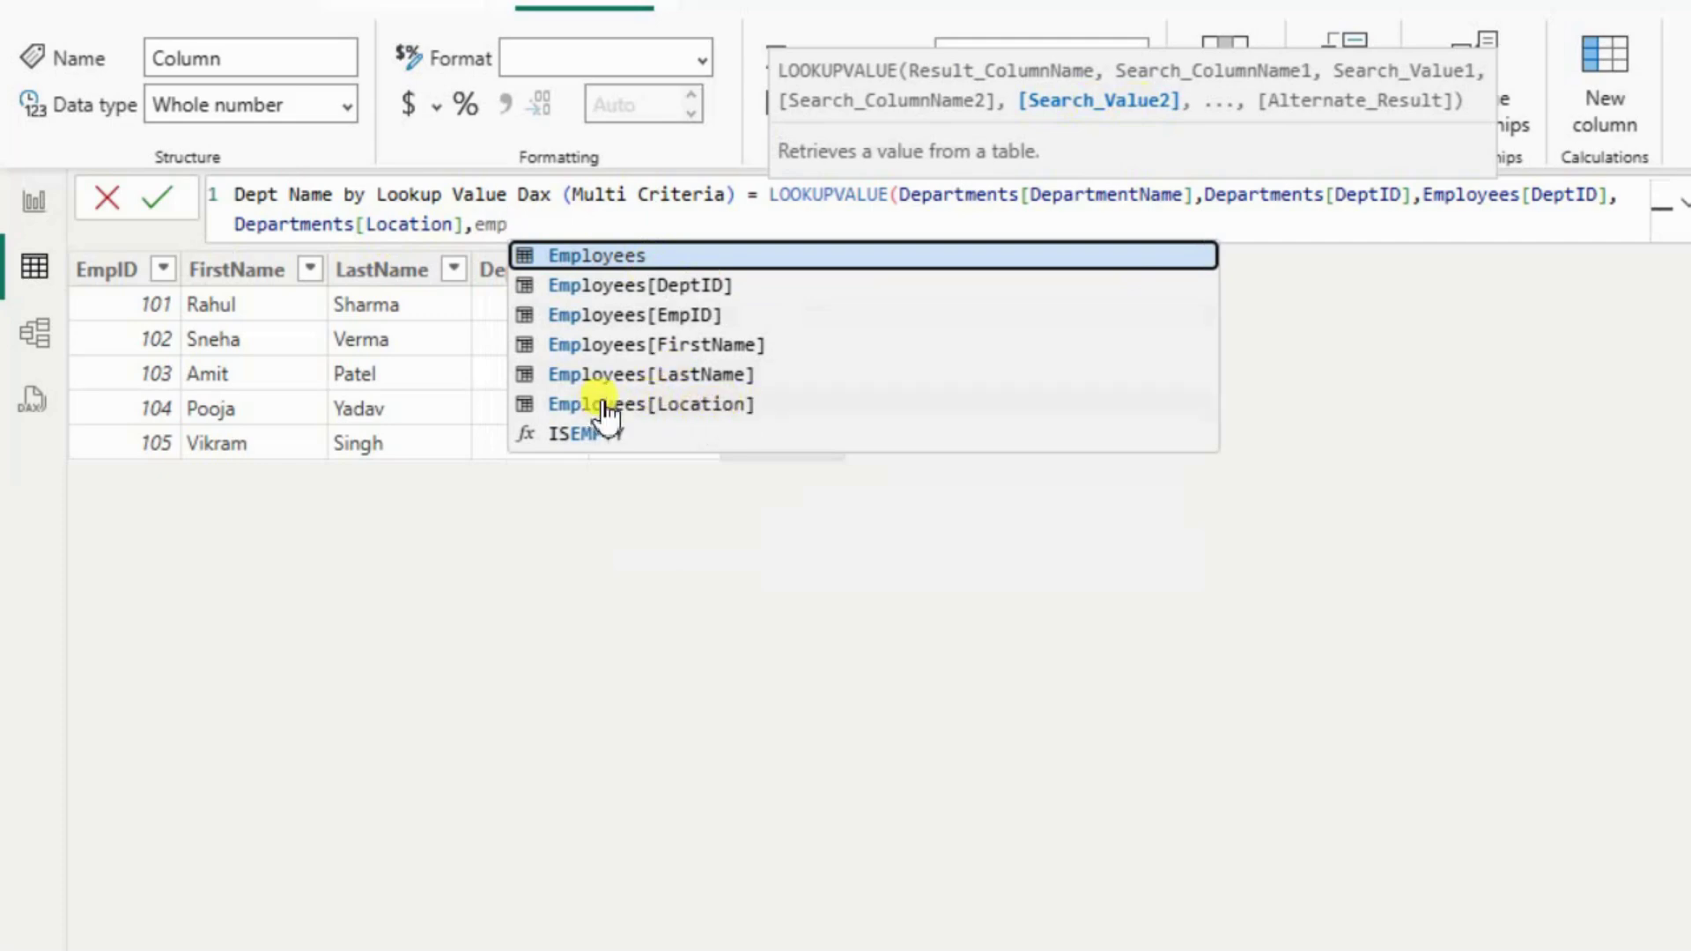
click(653, 406)
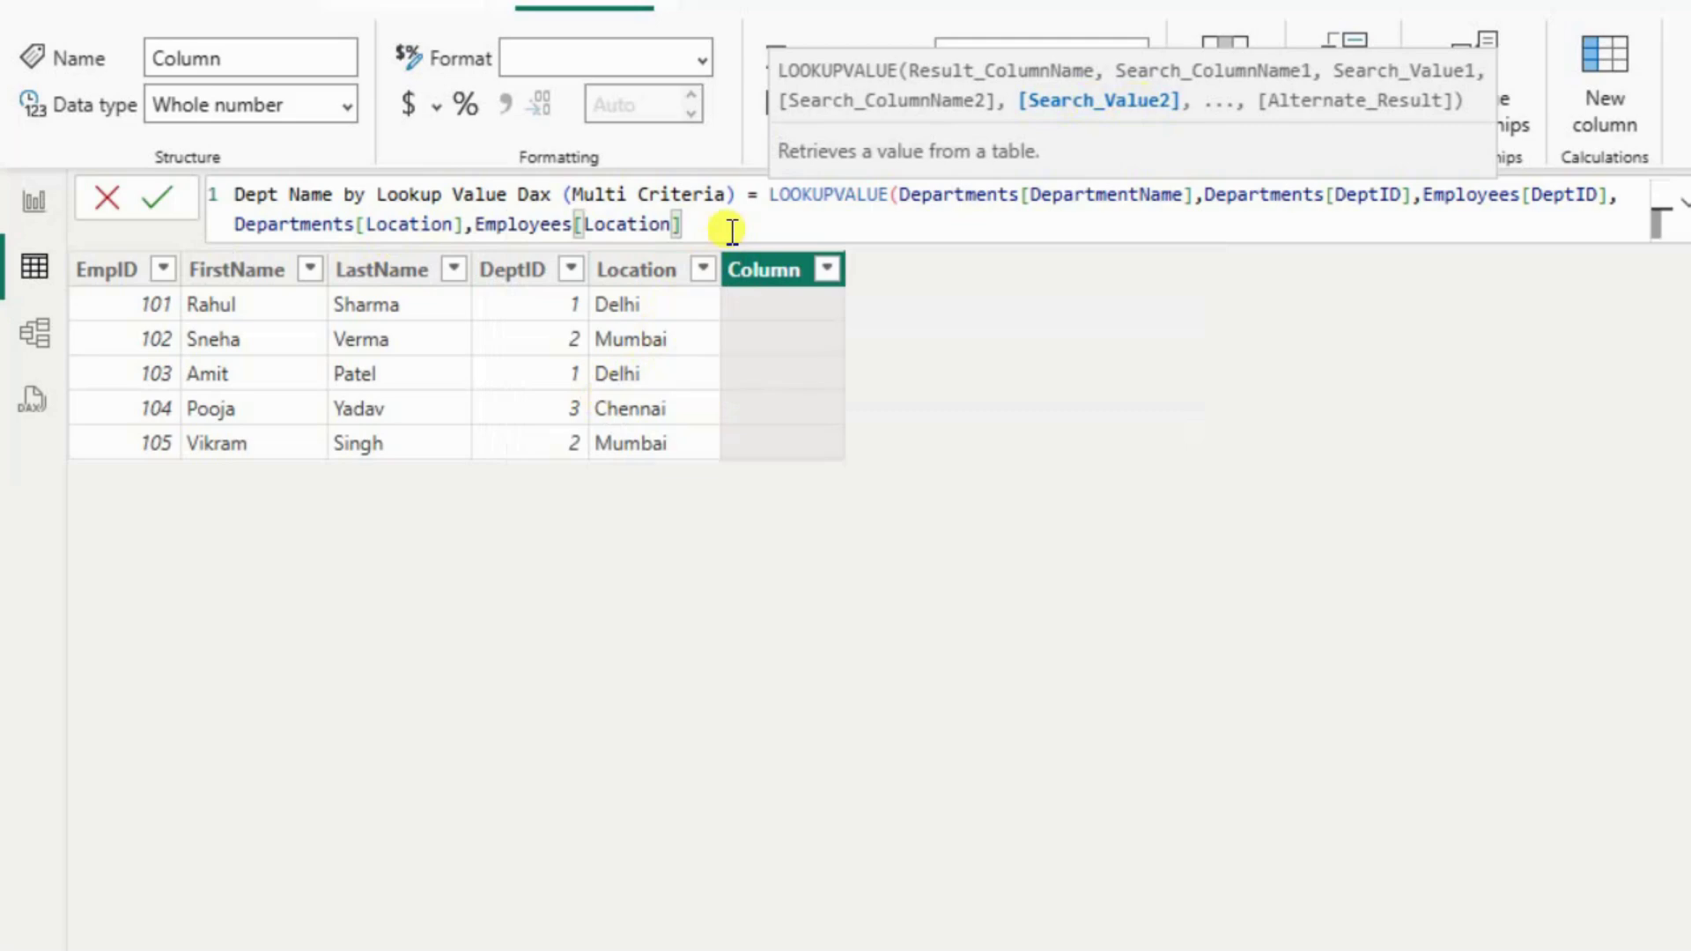
text())
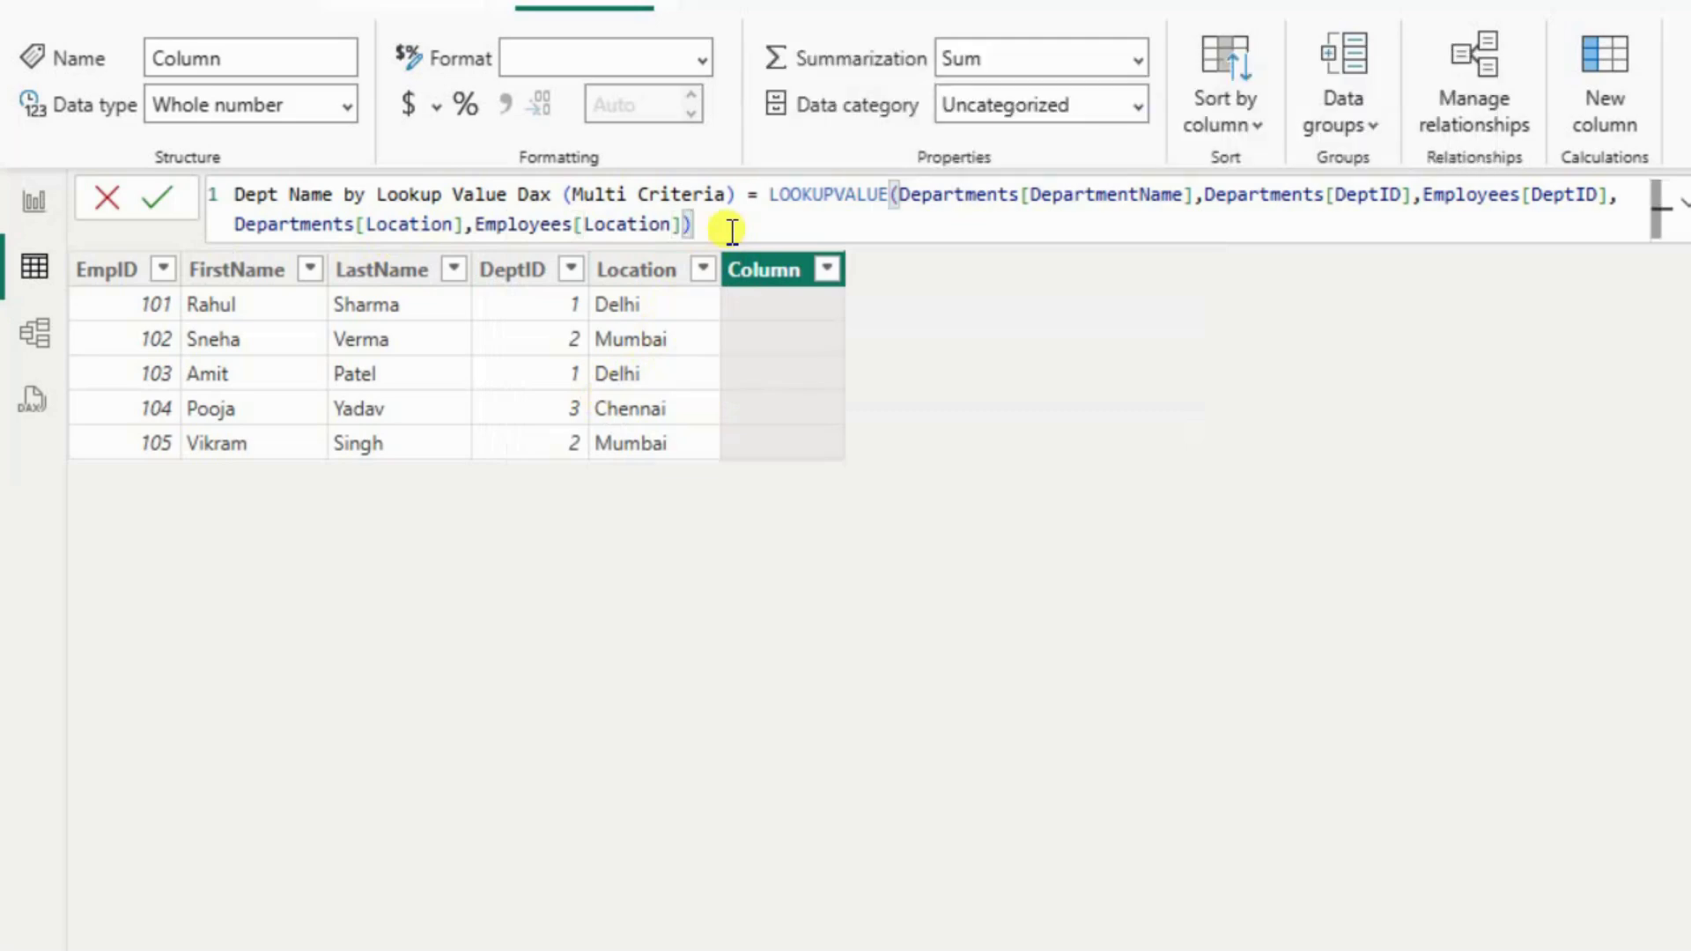
key(Return)
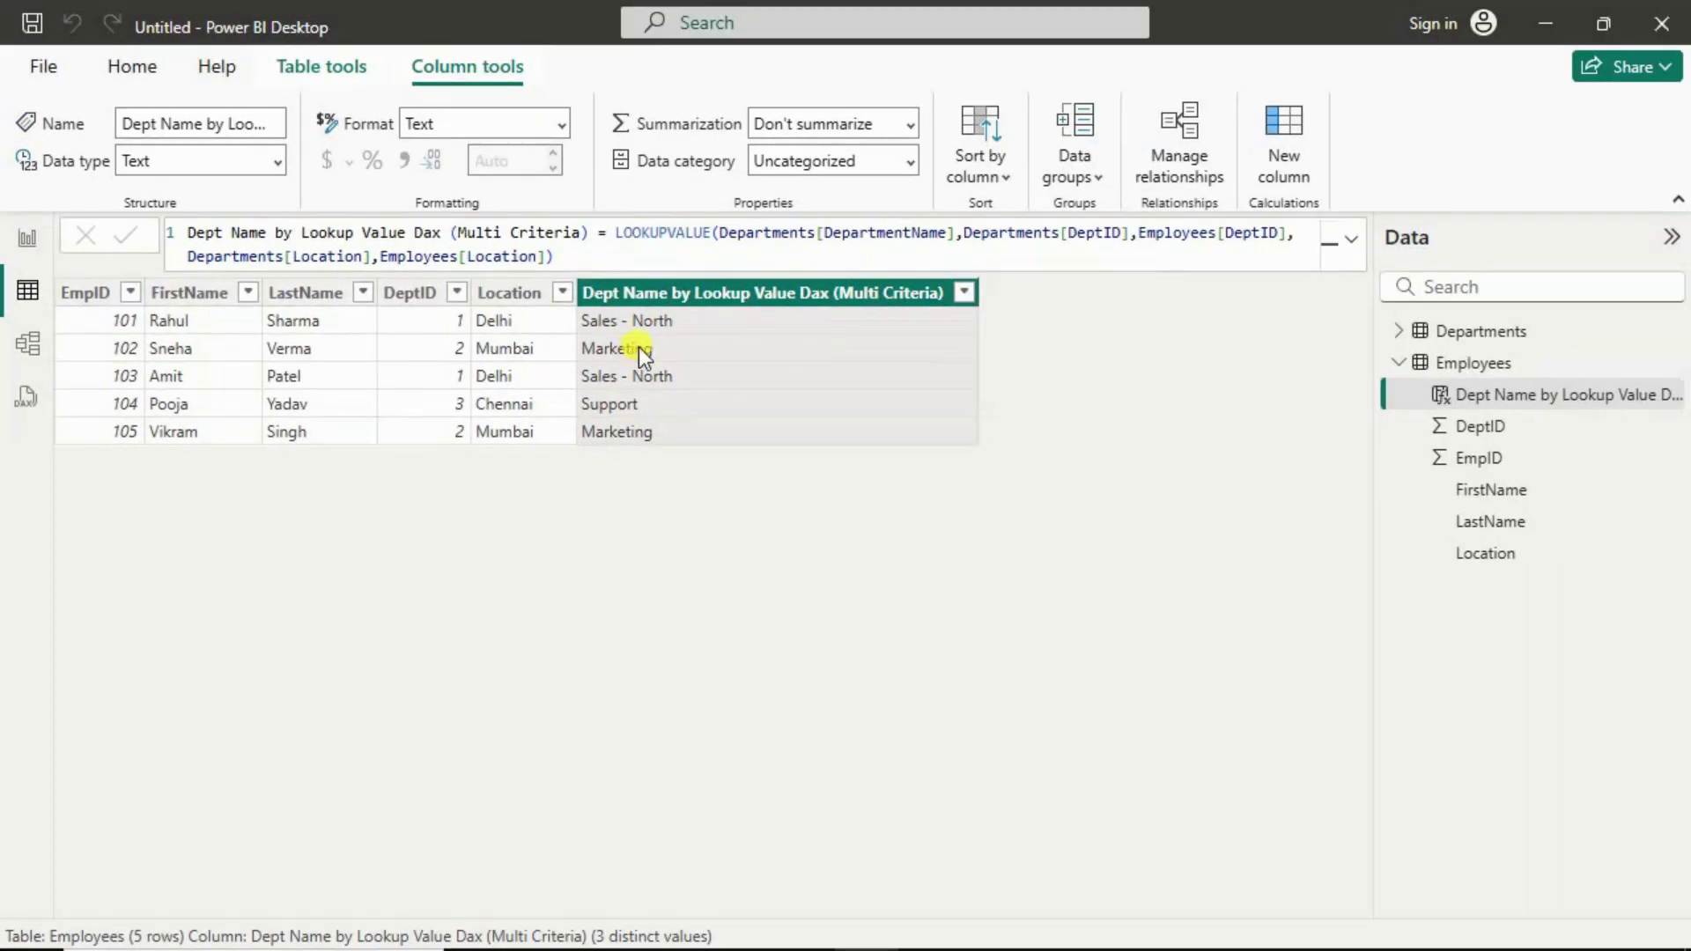
Check the new Employees column against the department names, DeptID and Location values in the Departments table.
click(1478, 335)
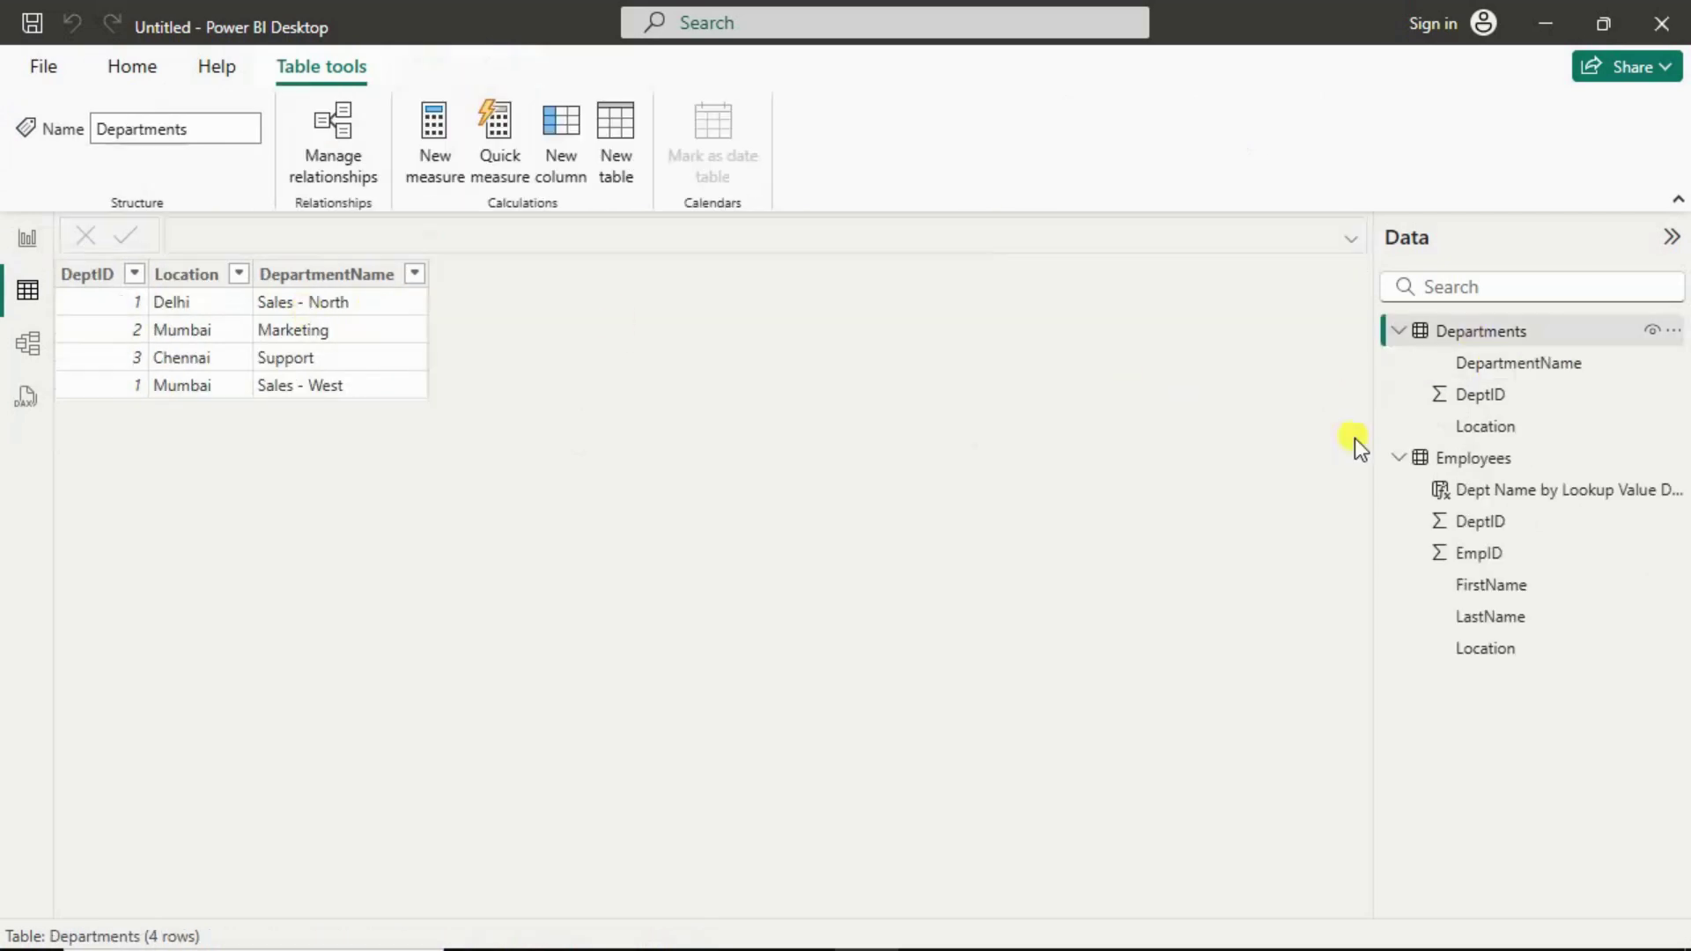
click(1486, 460)
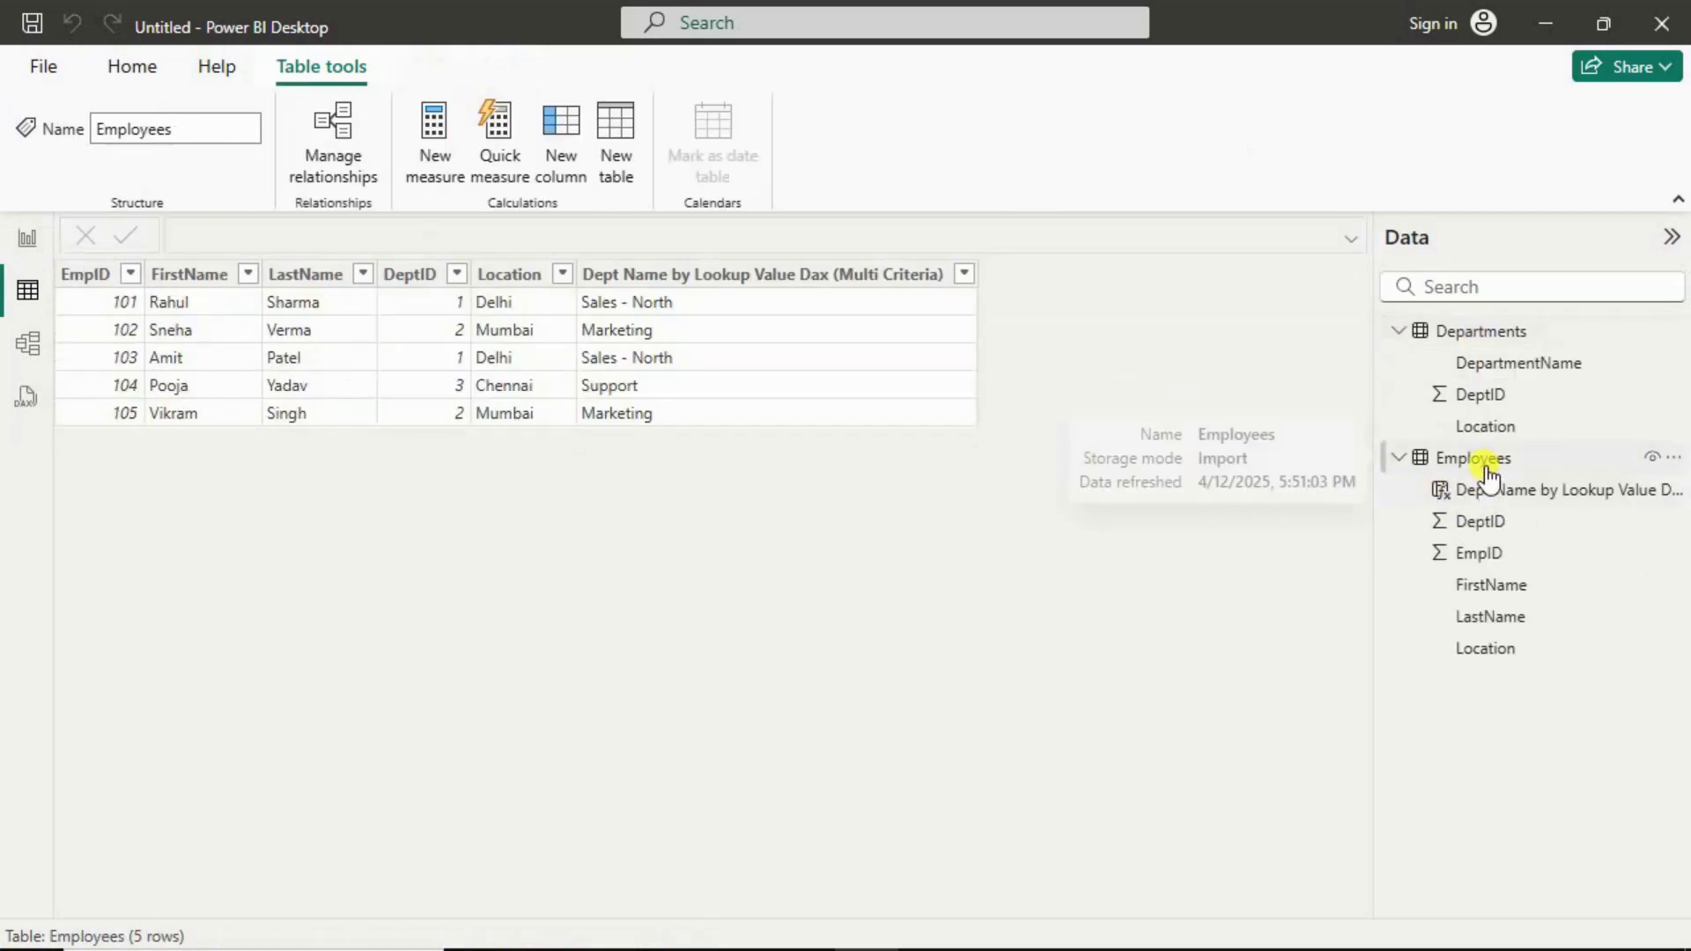